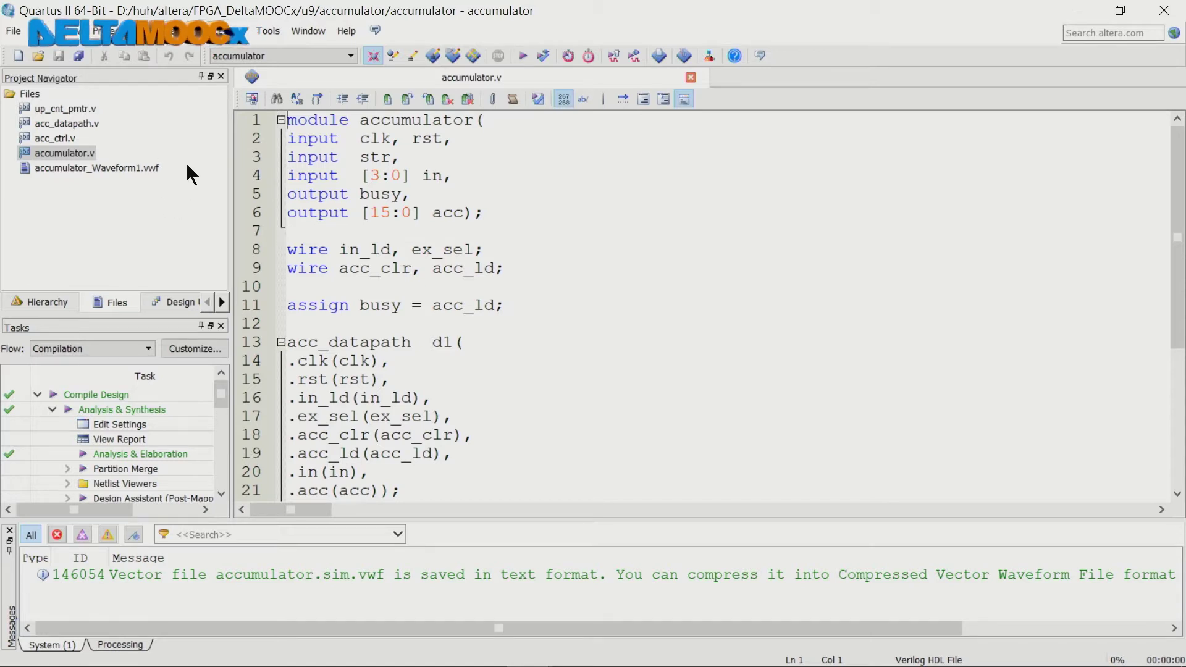
Create a new University Program VWF simulation waveform file.
{"action": "left_click", "coordinate": [17, 57]}
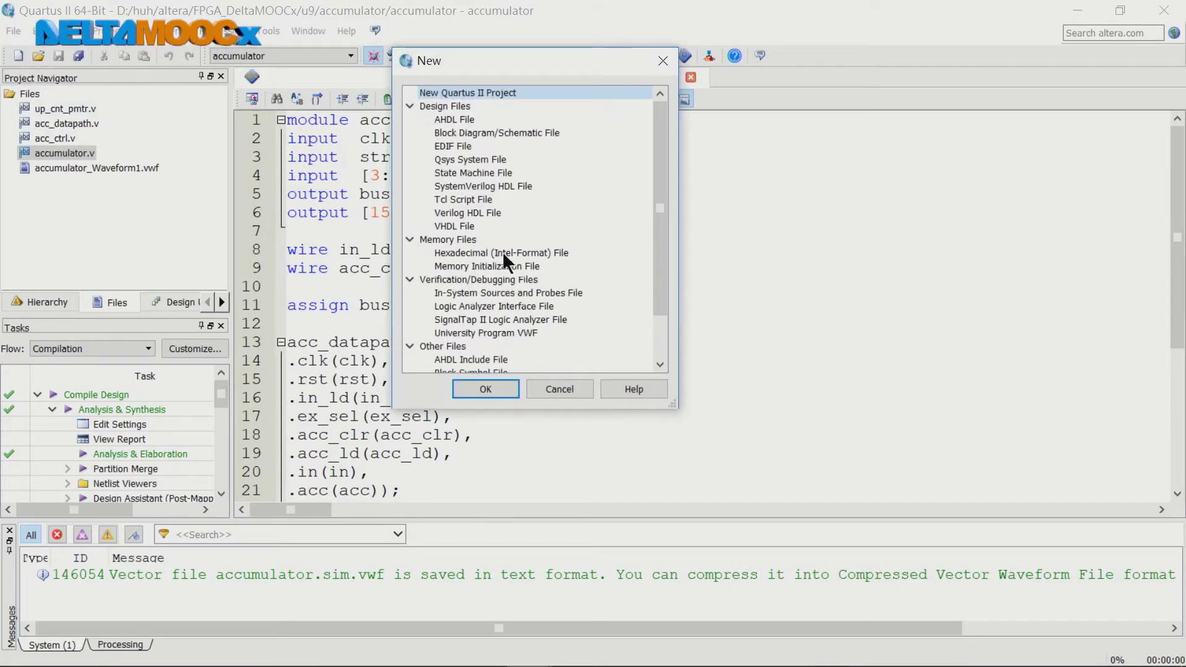
{"action": "left_click", "coordinate": [507, 332]}
{"action": "left_click", "coordinate": [494, 388]}
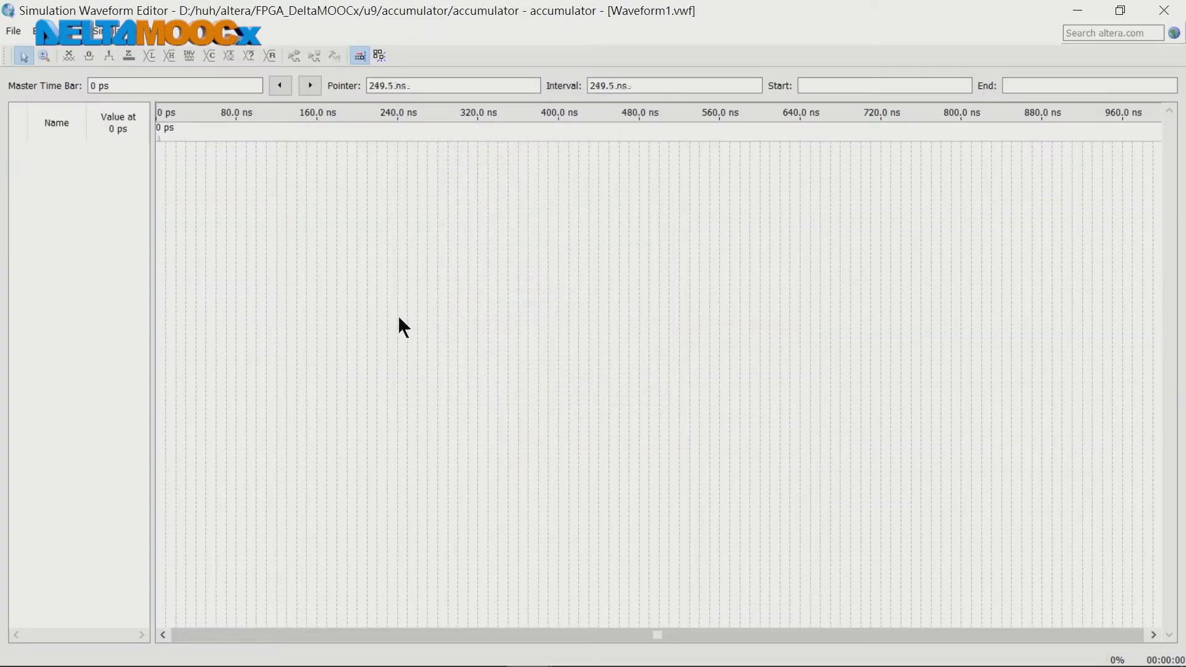
Start inserting nodes into the empty waveform and list all pins of the design in the Node Finder.
{"action": "right_click", "coordinate": [76, 177]}
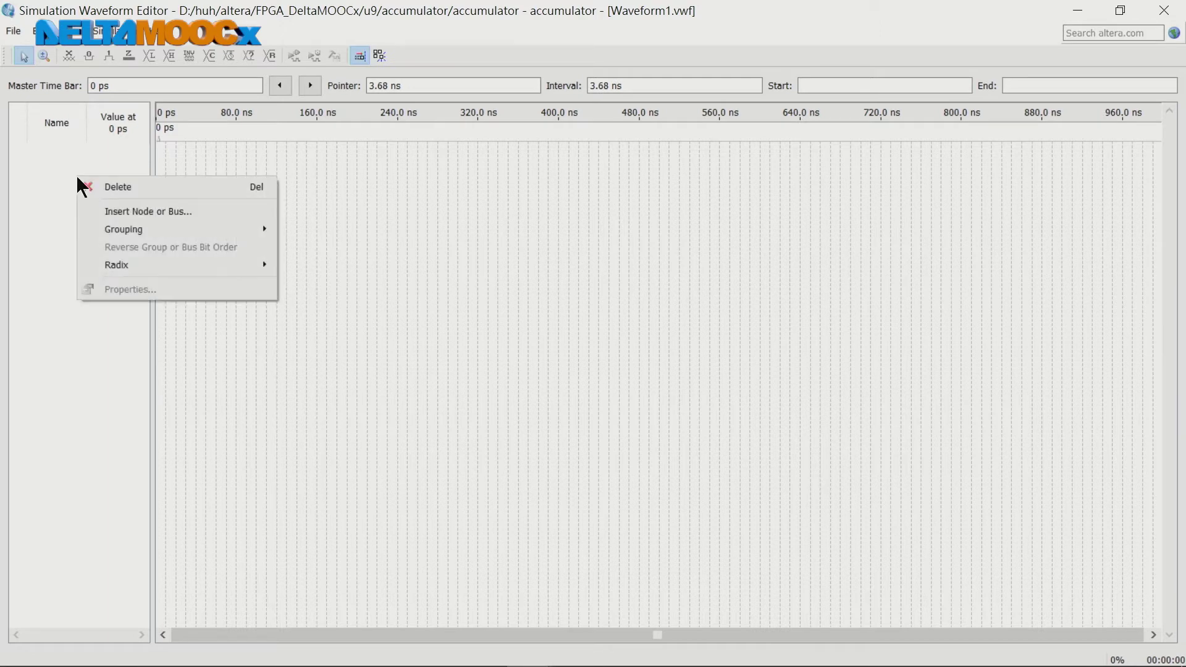
{"action": "left_click", "coordinate": [192, 215]}
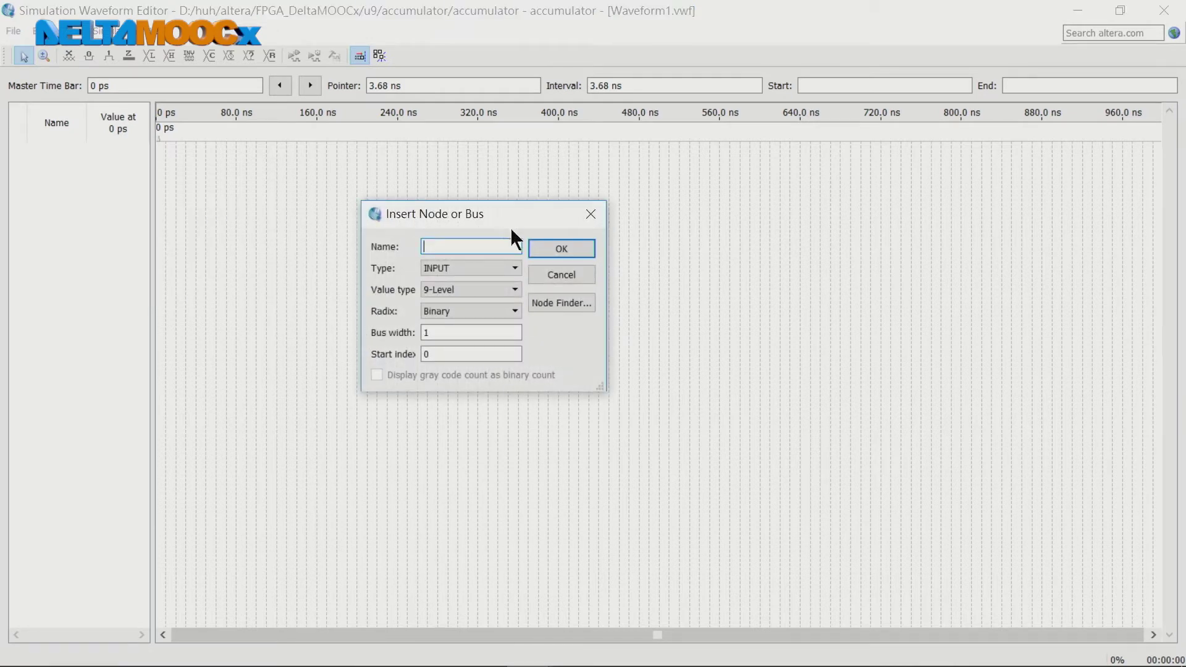
{"action": "left_click", "coordinate": [591, 306]}
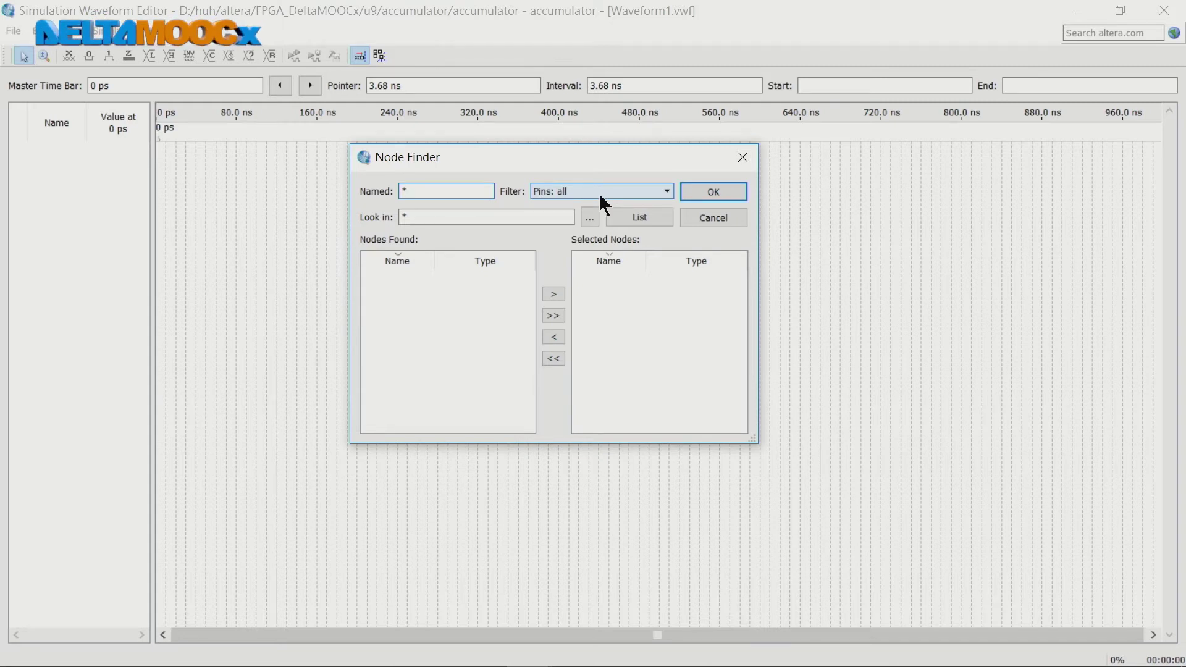
{"action": "left_click", "coordinate": [650, 212]}
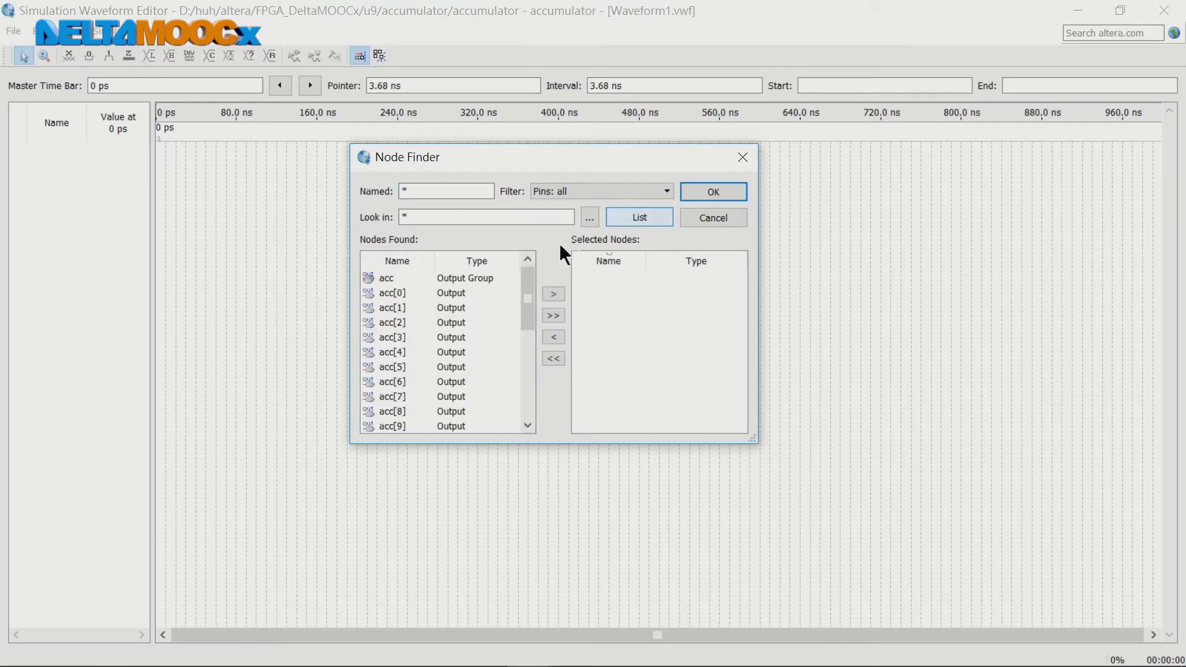
Add the inputs clk, rst and str and the input group in to the selected nodes, in that order.
{"action": "left_click_drag", "start_coordinate": [526, 301], "coordinate": [528, 369]}
{"action": "left_click", "coordinate": [383, 323]}
{"action": "left_click", "coordinate": [553, 295]}
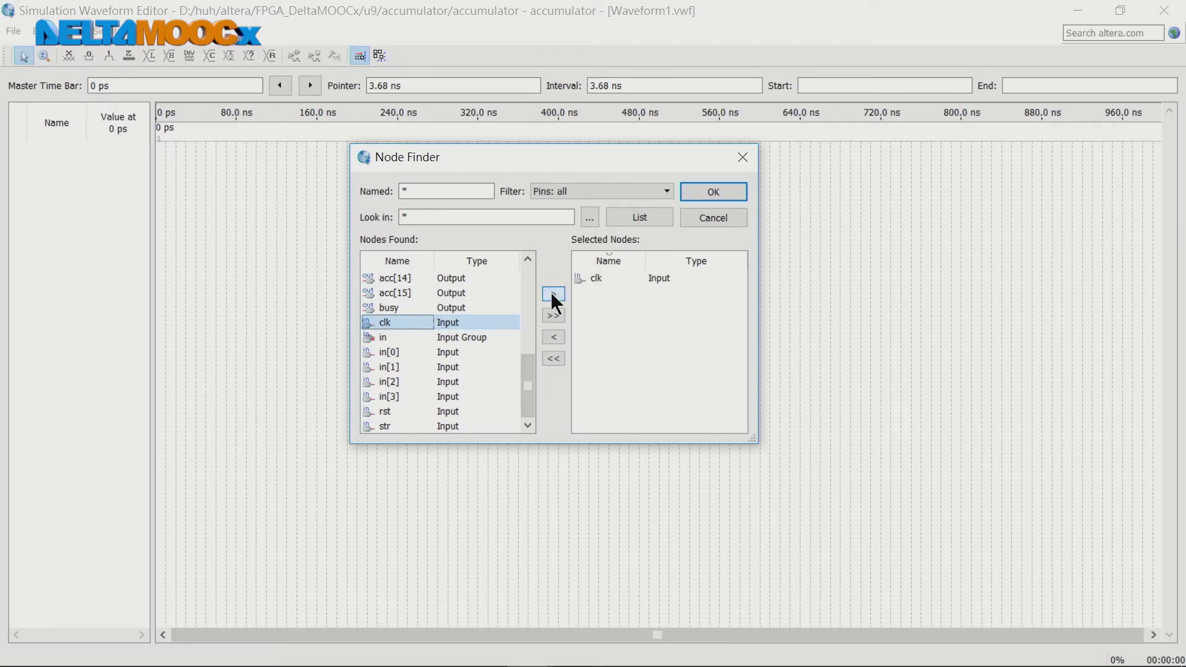
{"action": "left_click", "coordinate": [386, 411]}
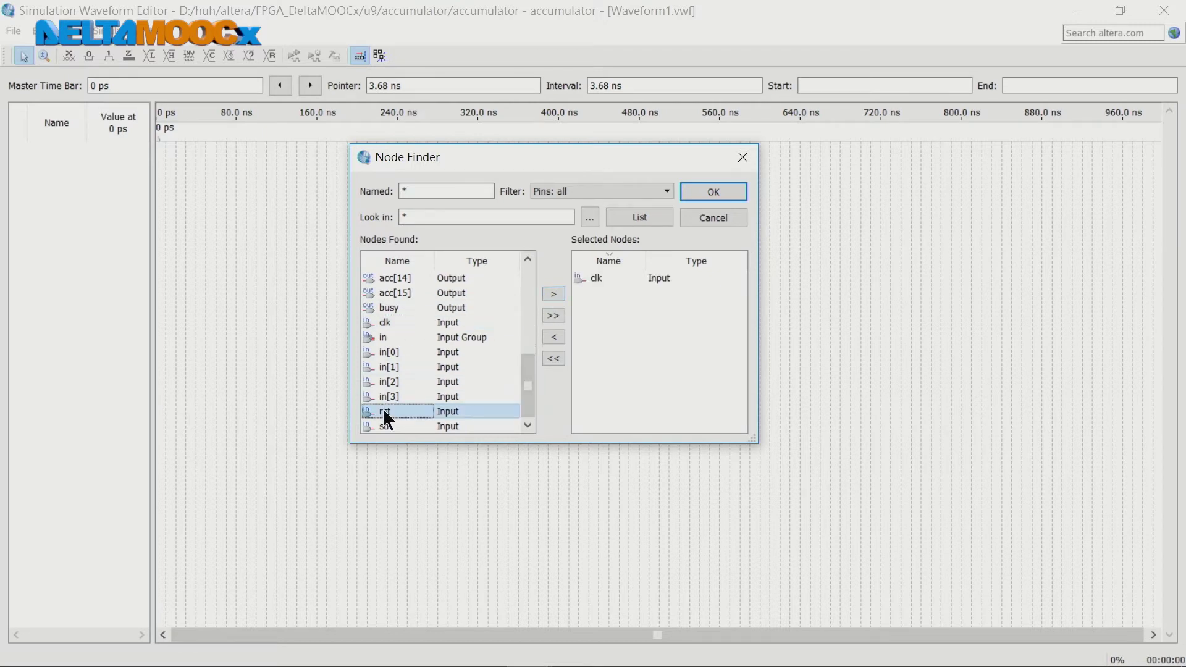
{"action": "left_click", "coordinate": [553, 294]}
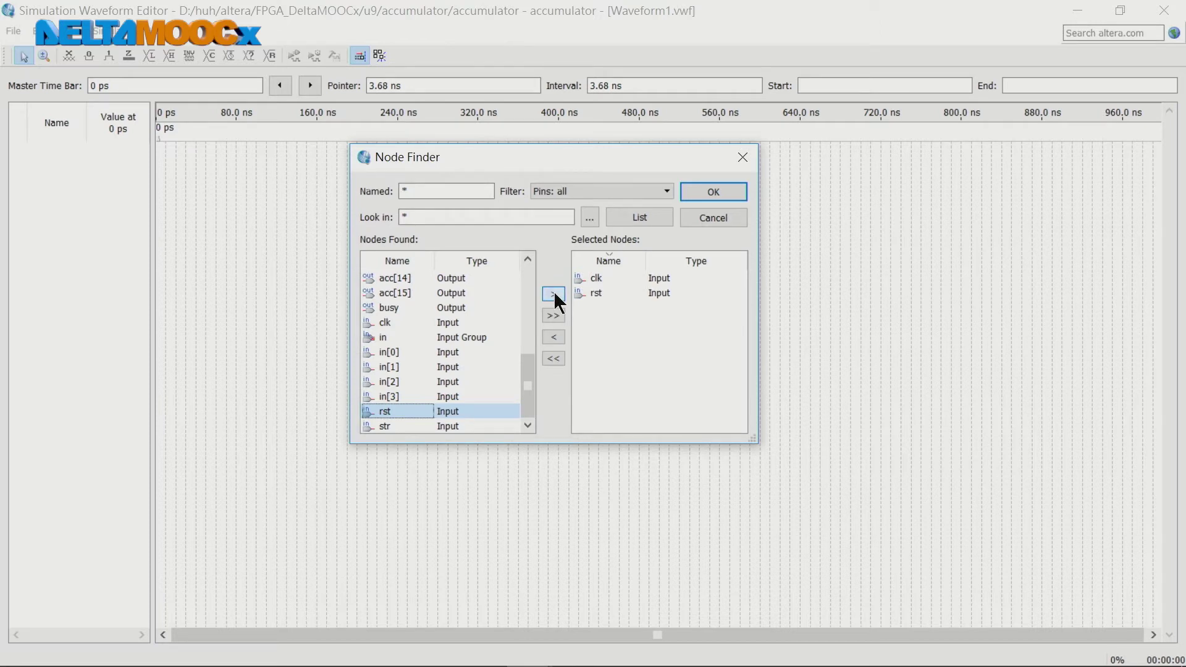
{"action": "left_click", "coordinate": [386, 426]}
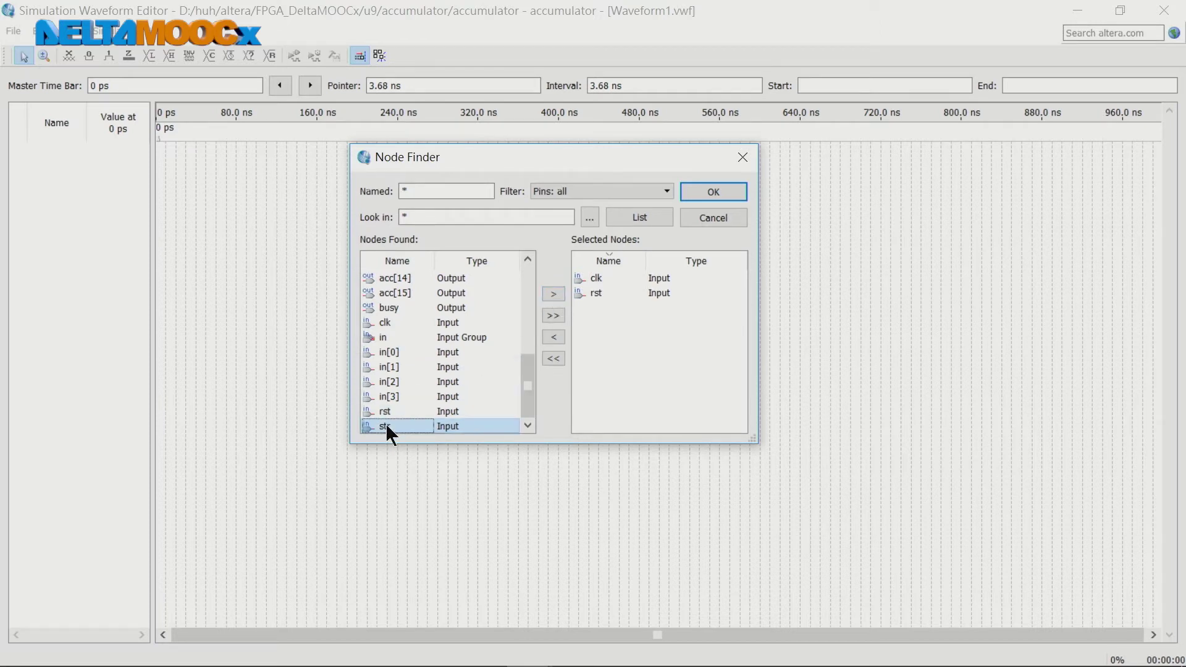
{"action": "left_click", "coordinate": [554, 294]}
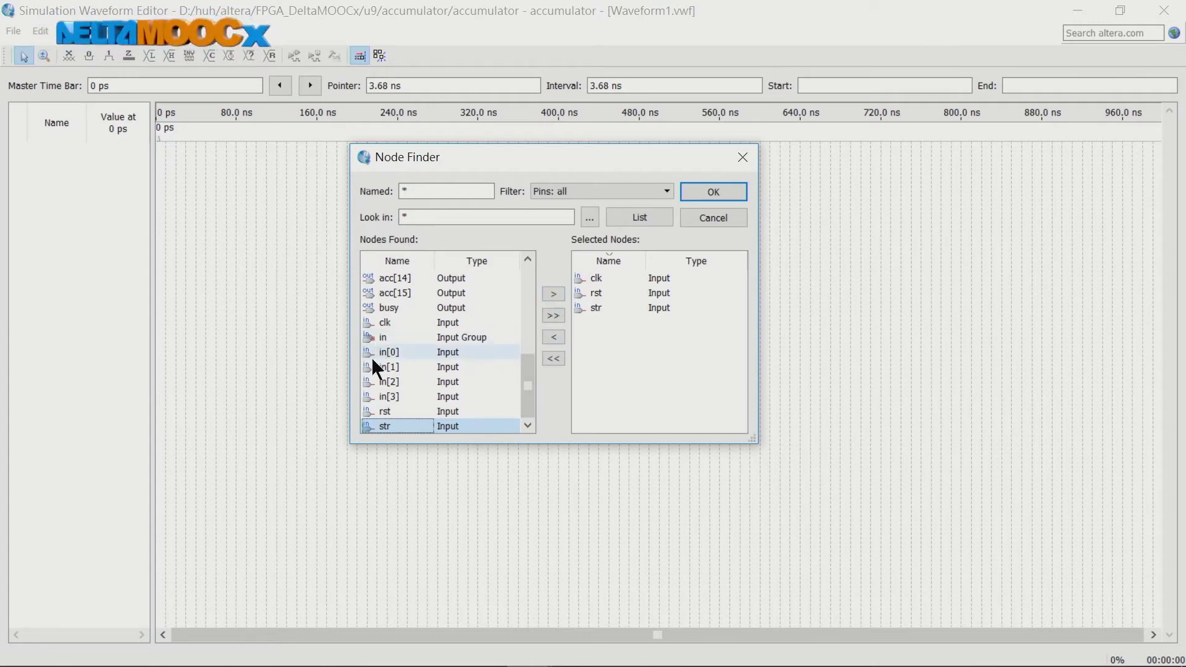
{"action": "left_click", "coordinate": [385, 338]}
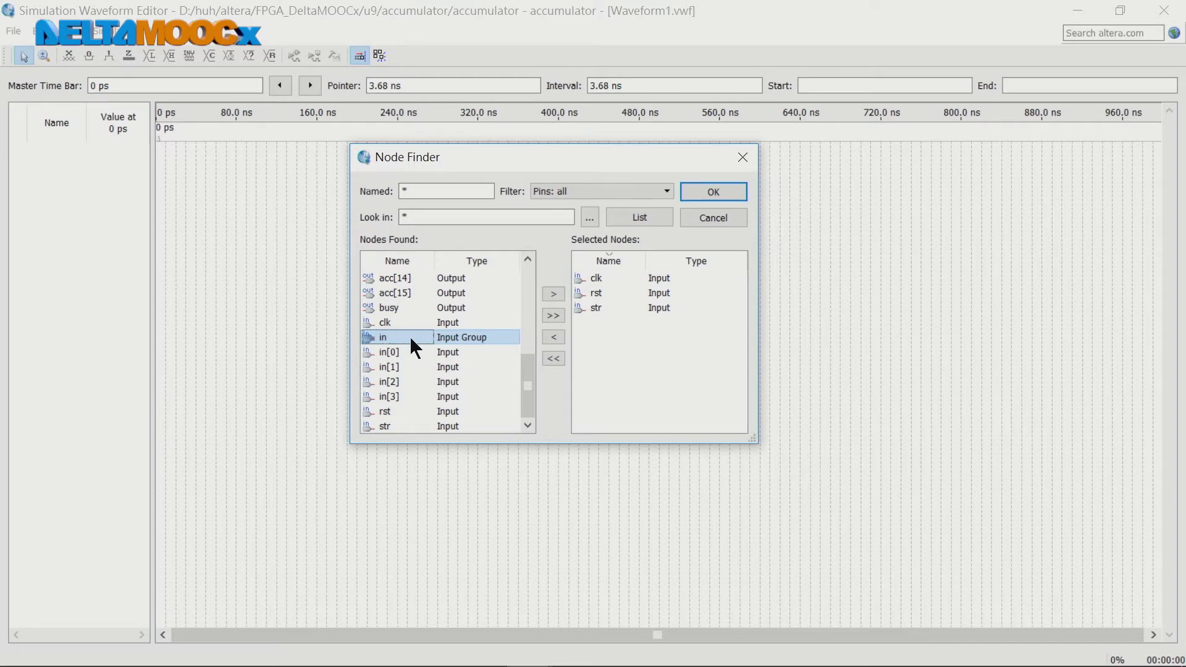
{"action": "left_click", "coordinate": [554, 296]}
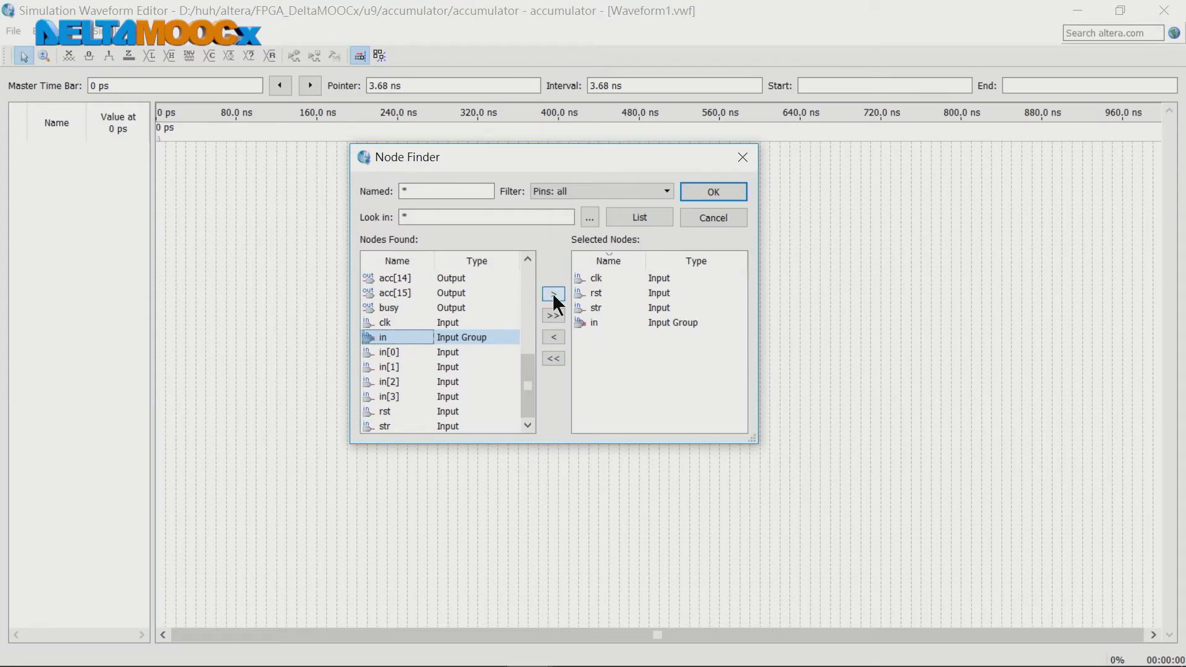
Add the busy output and the acc output group to the selected nodes.
{"action": "left_click_drag", "start_coordinate": [526, 380], "coordinate": [528, 353]}
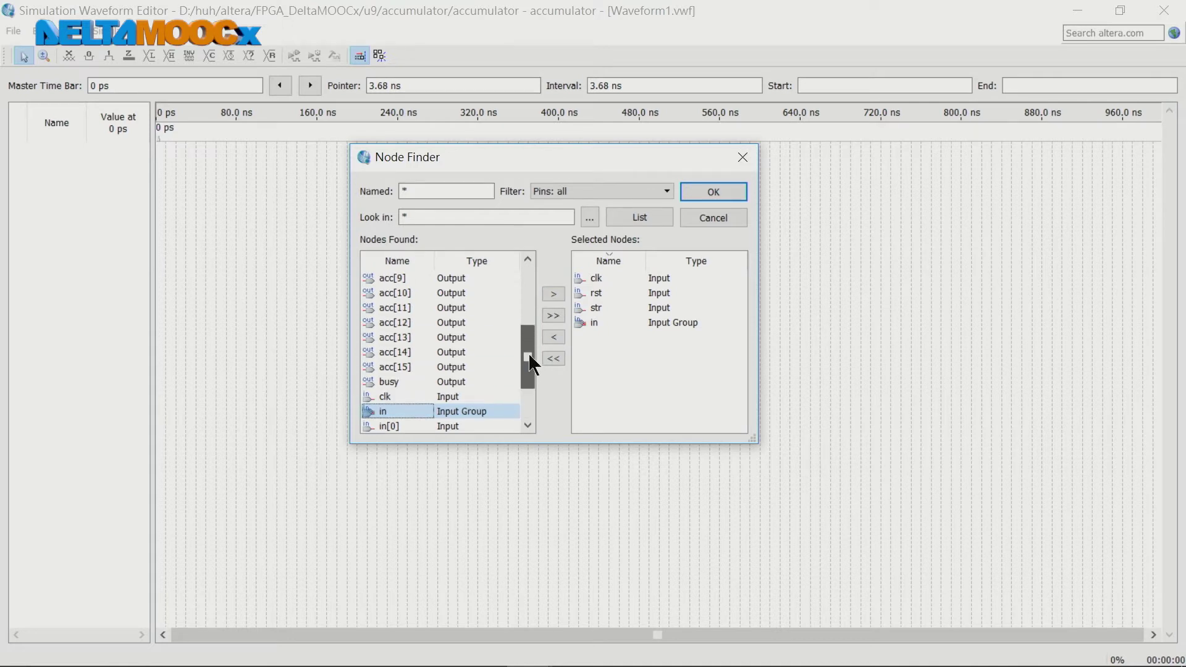
{"action": "left_click", "coordinate": [387, 381]}
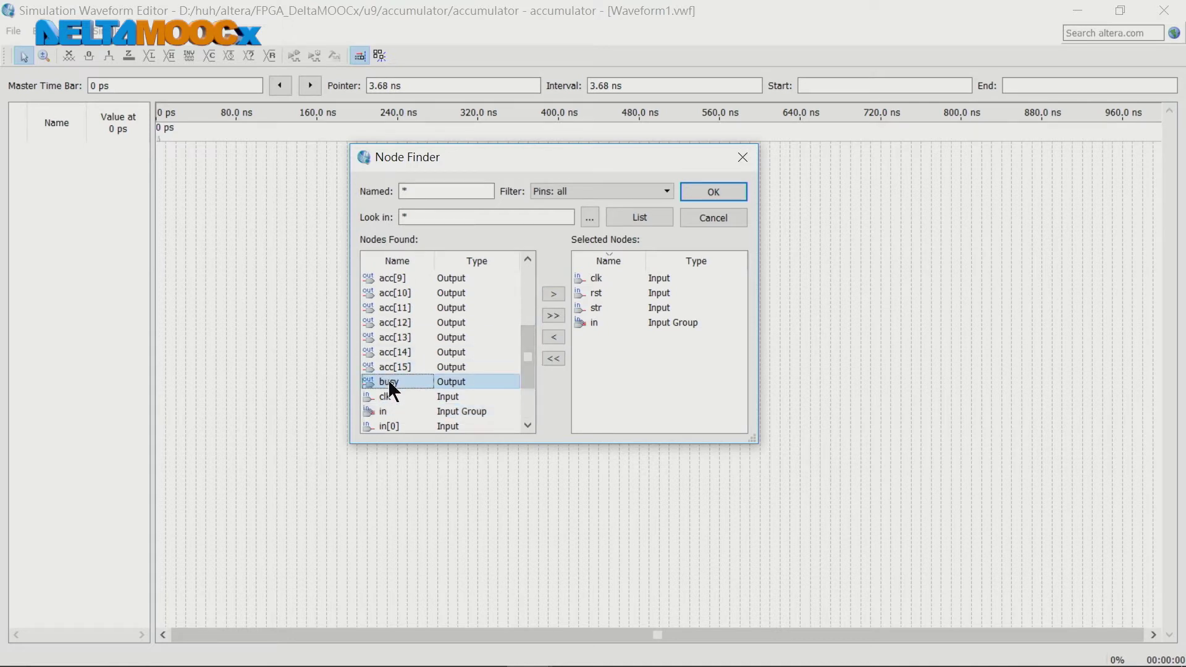
{"action": "left_click", "coordinate": [555, 294]}
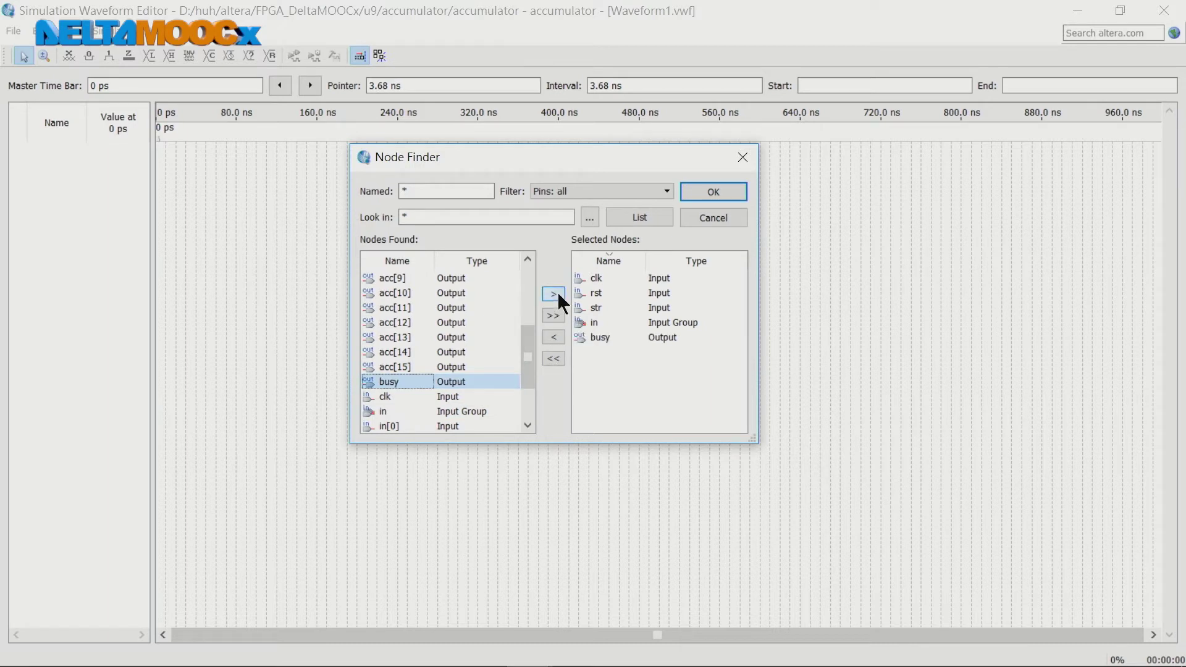
{"action": "left_click_drag", "start_coordinate": [529, 364], "coordinate": [528, 273]}
{"action": "left_click", "coordinate": [430, 278]}
{"action": "left_click", "coordinate": [553, 294]}
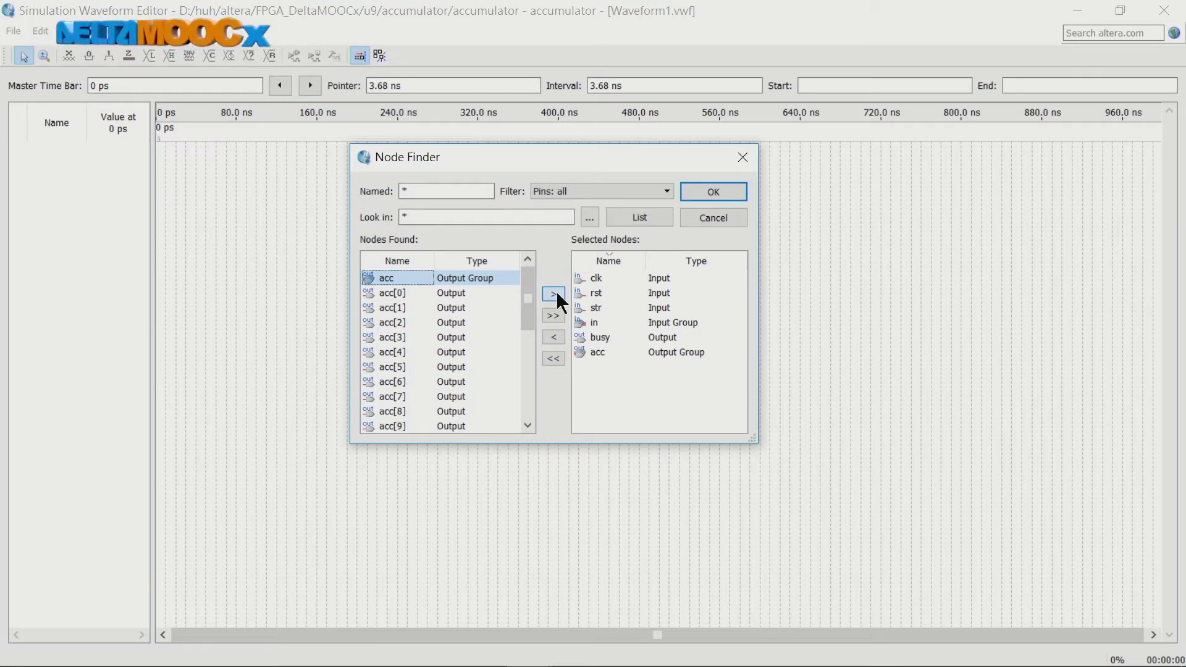
Insert all selected nodes into the waveform and widen the signal value column to fit the full acc value.
{"action": "left_click", "coordinate": [727, 189]}
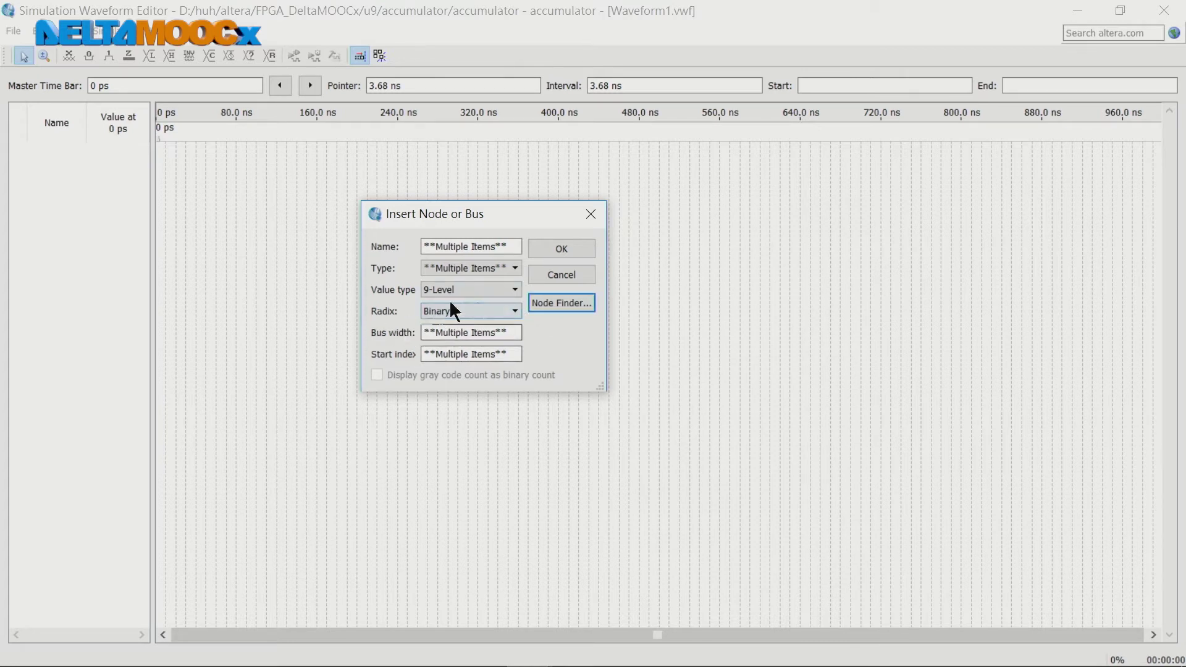
{"action": "left_click", "coordinate": [562, 247]}
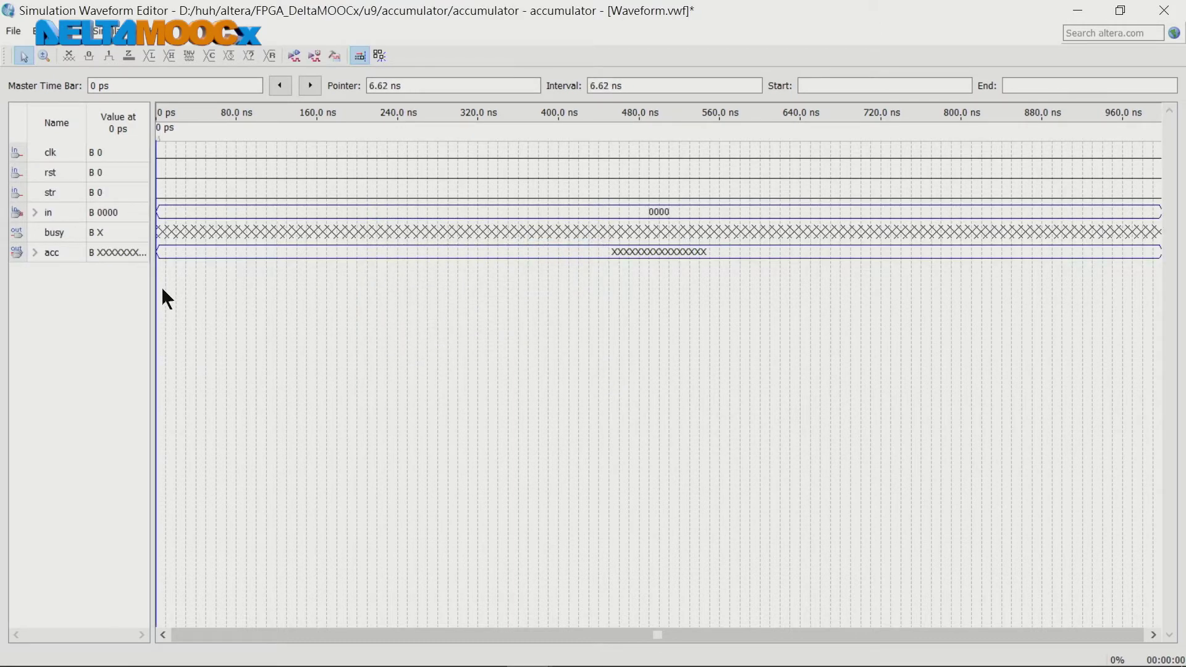
{"action": "left_click_drag", "start_coordinate": [153, 281], "coordinate": [219, 294]}
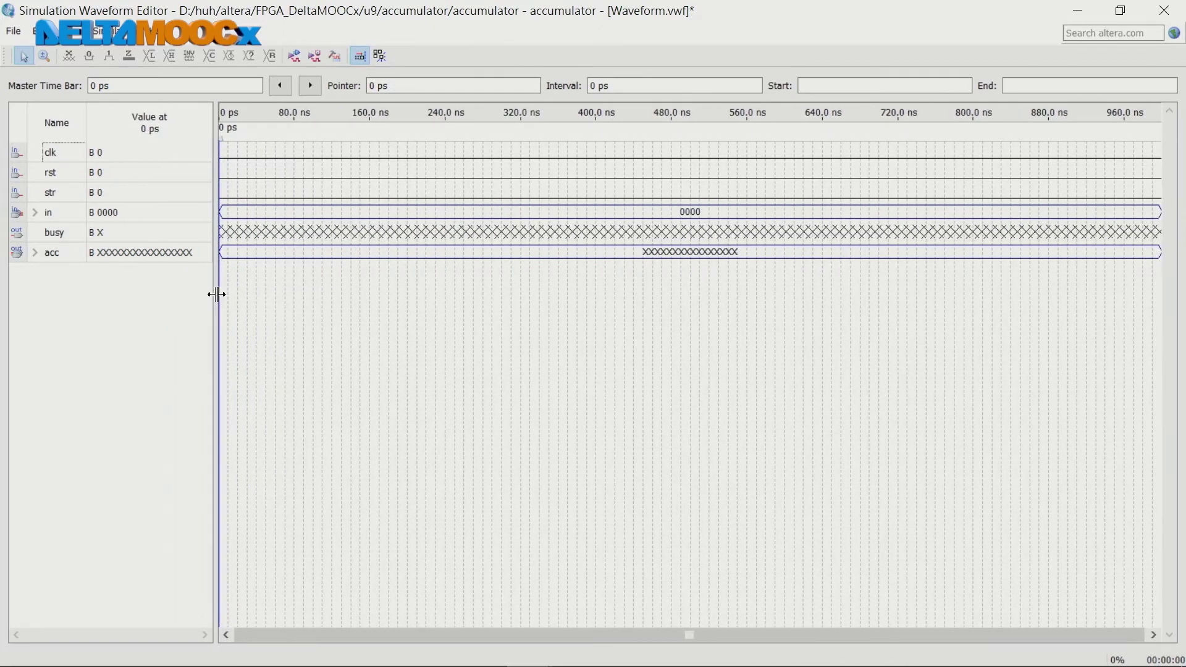
Open the Insert Node or Bus dialog for adding further signals below acc.
{"action": "right_click", "coordinate": [113, 293]}
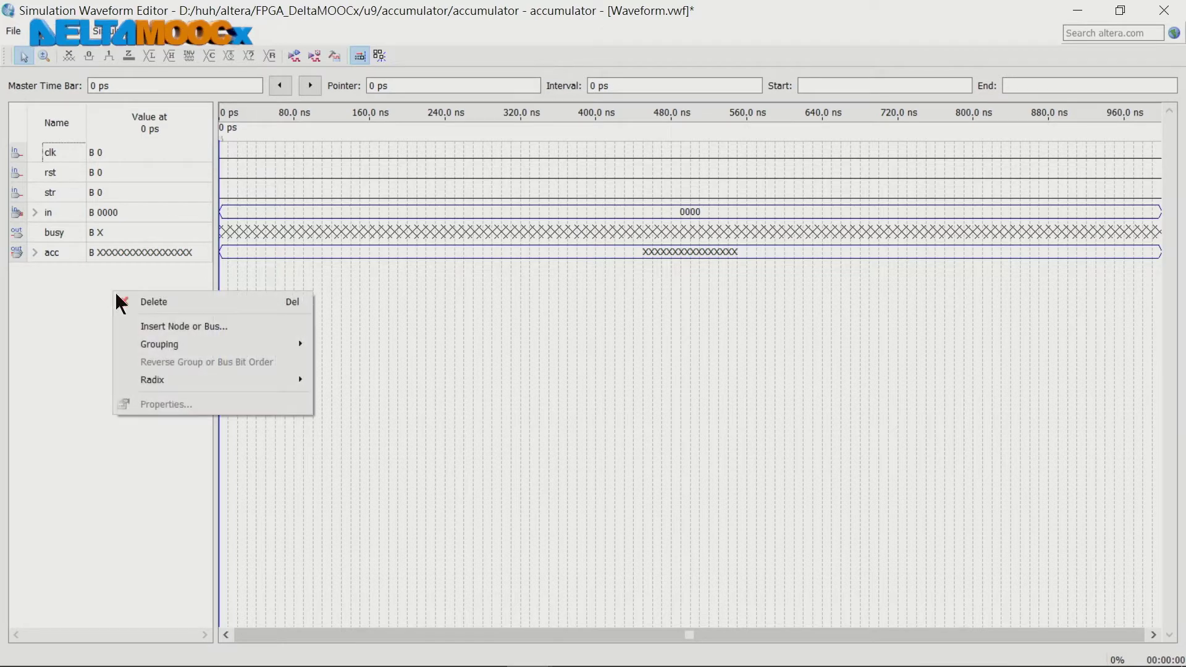
{"action": "mouse_move", "coordinate": [164, 346]}
{"action": "left_click", "coordinate": [169, 326]}
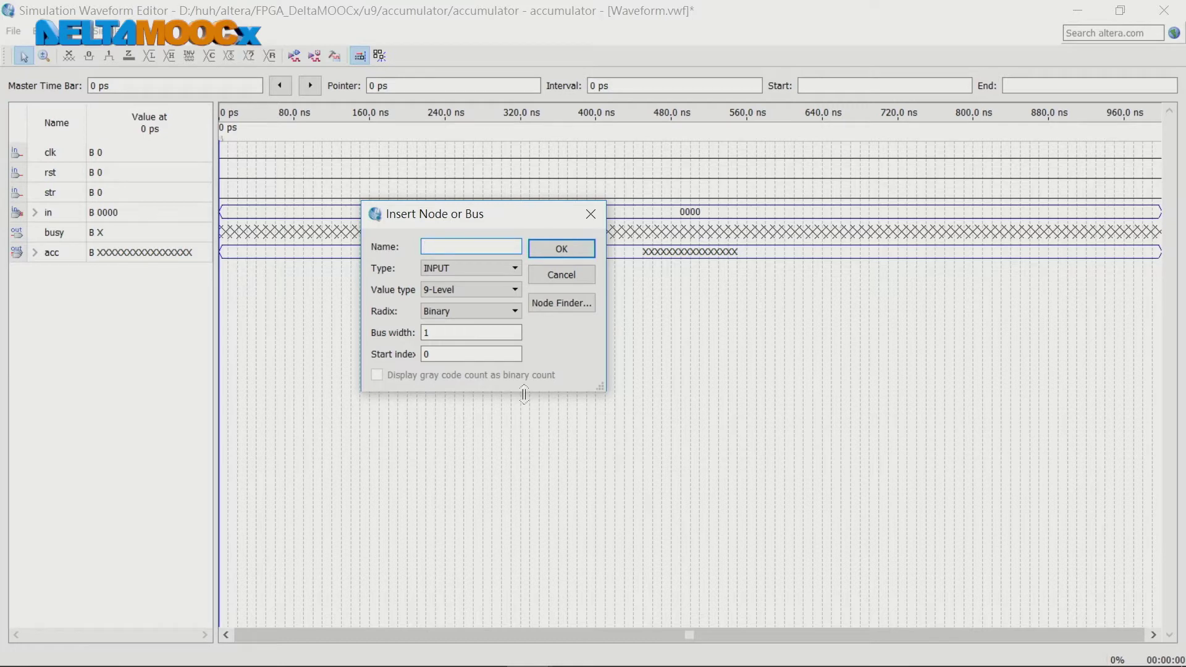
{"action": "left_click", "coordinate": [572, 304]}
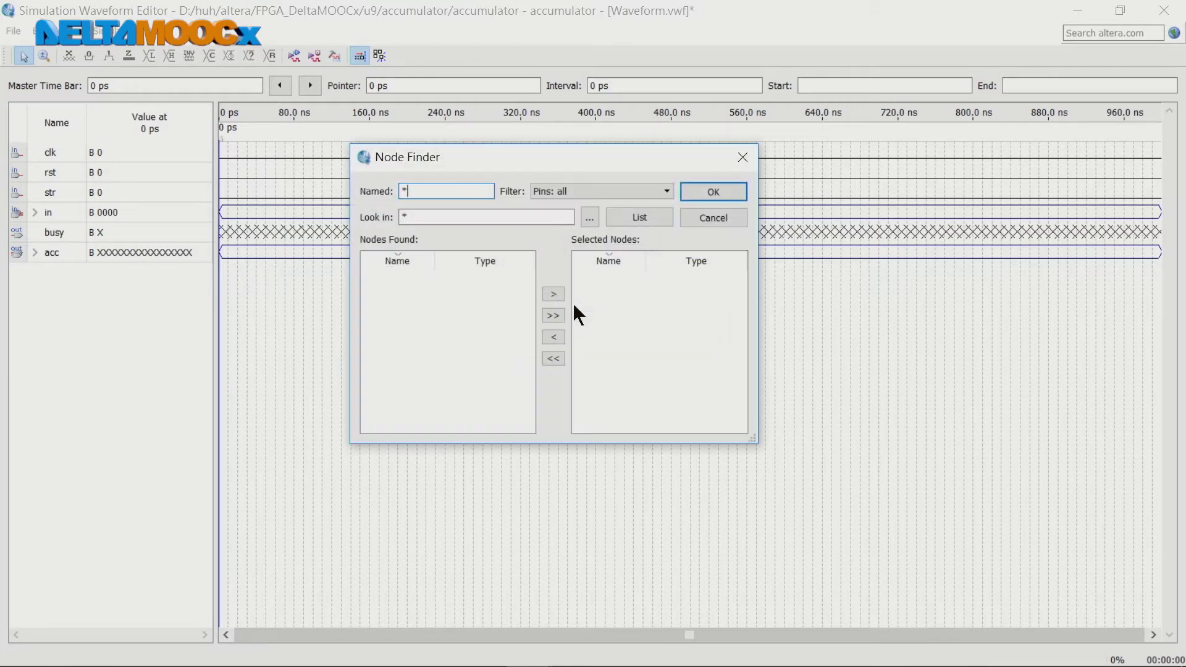
{"action": "left_click", "coordinate": [667, 191]}
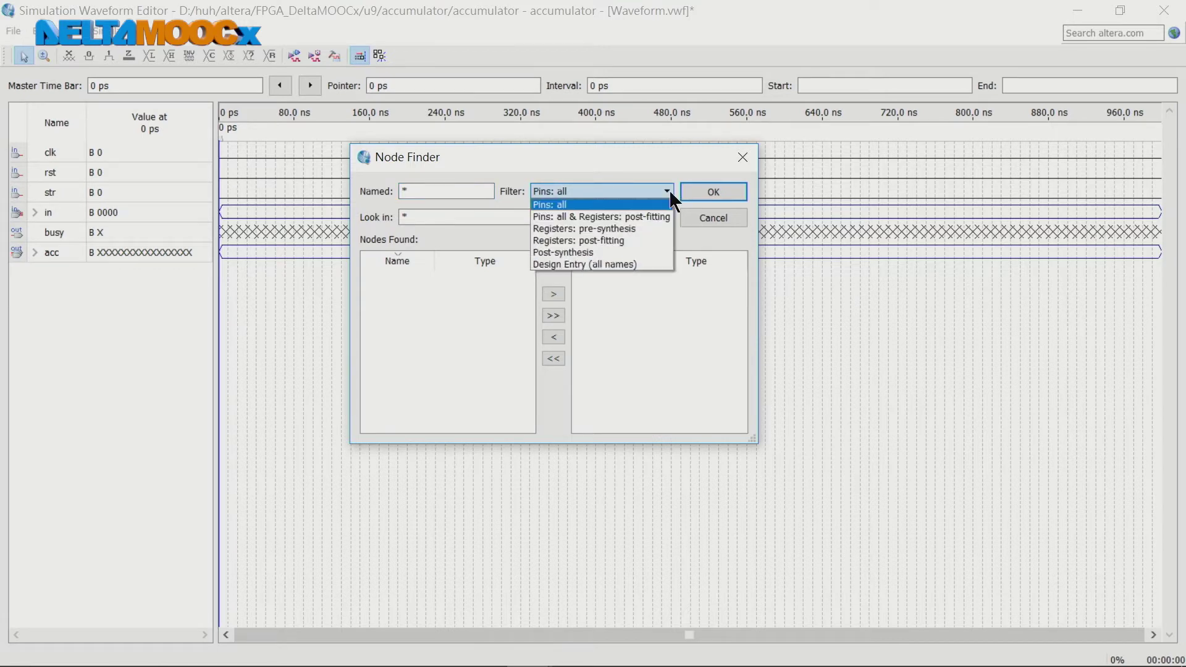
{"action": "left_click", "coordinate": [631, 239]}
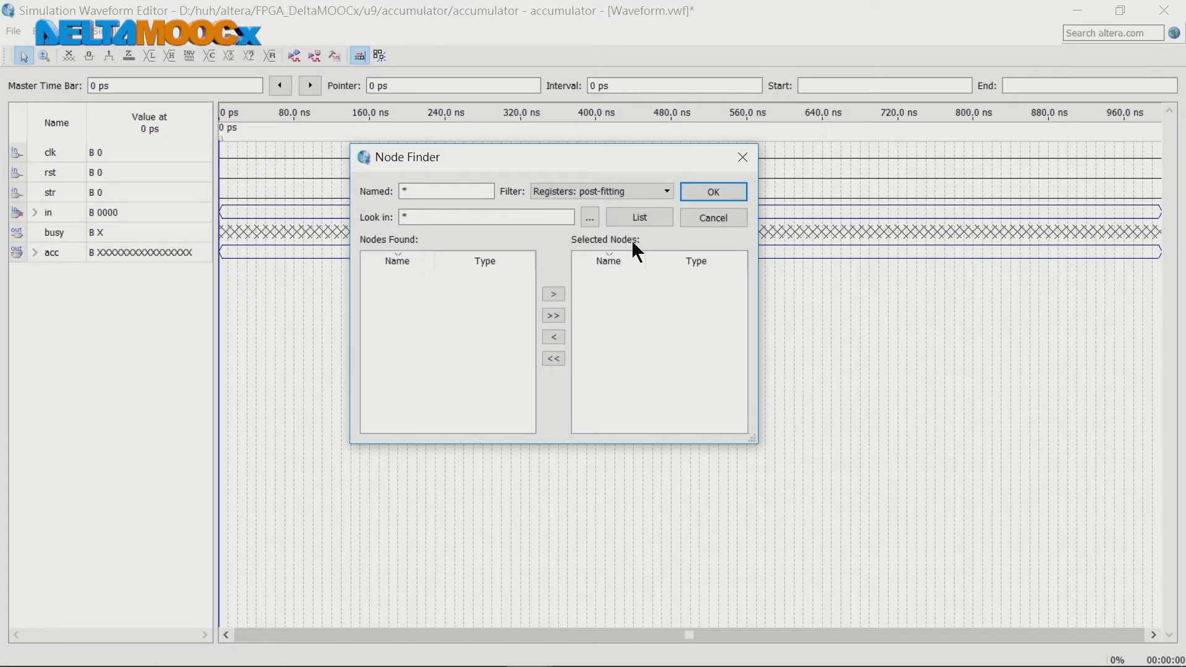
{"action": "left_click", "coordinate": [710, 192]}
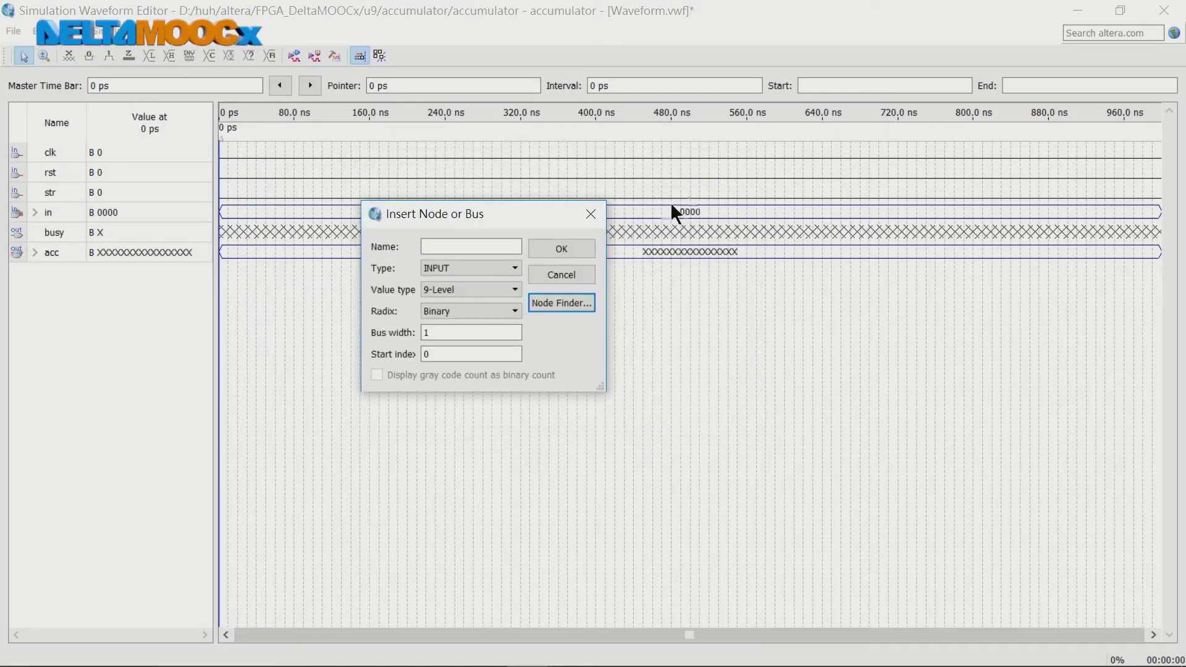
List the design's registers in the Node Finder using the filter Registers: post-fitting.
{"action": "left_click", "coordinate": [584, 303]}
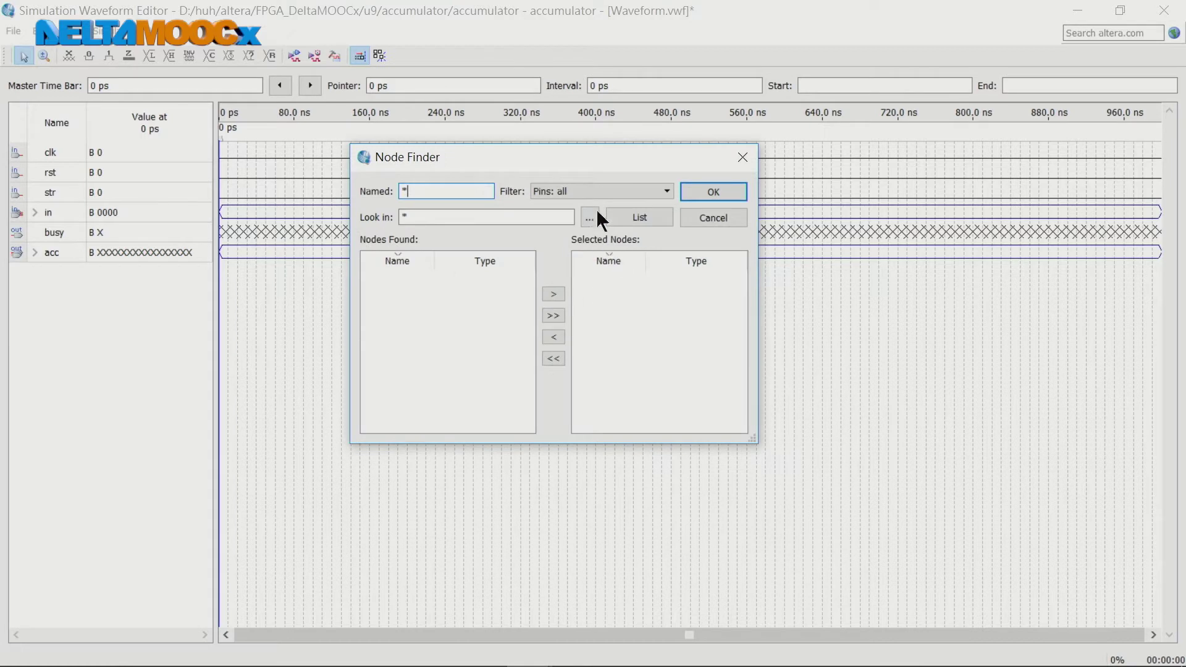
{"action": "left_click", "coordinate": [665, 190]}
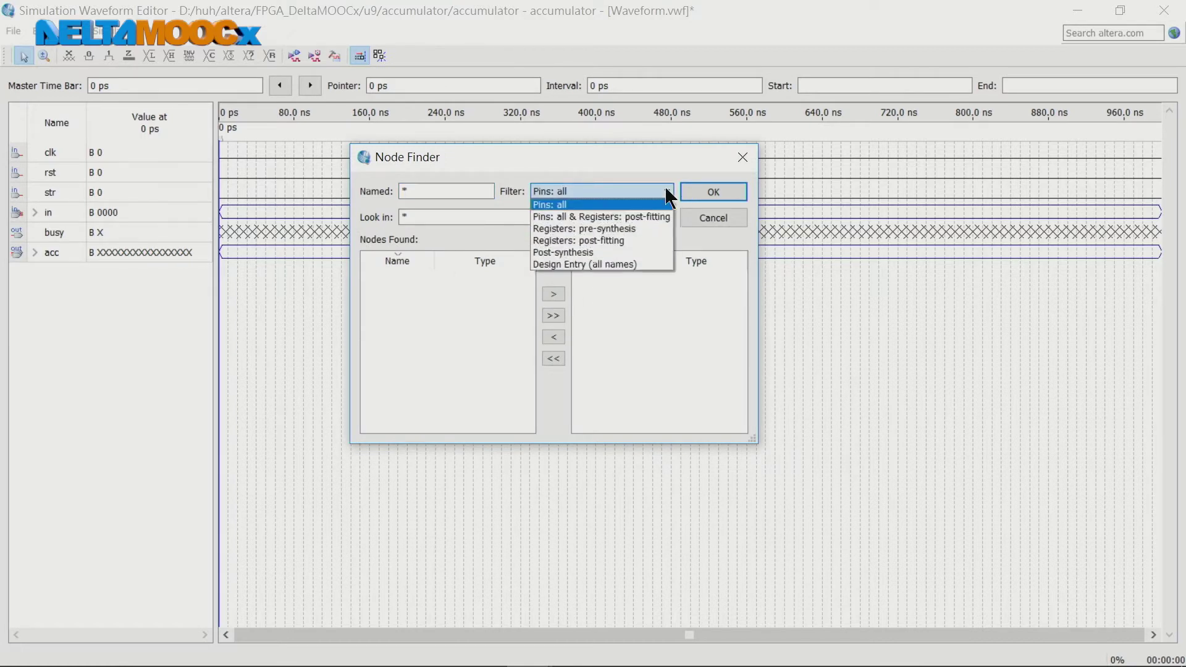
{"action": "left_click", "coordinate": [627, 238]}
{"action": "left_click", "coordinate": [656, 219]}
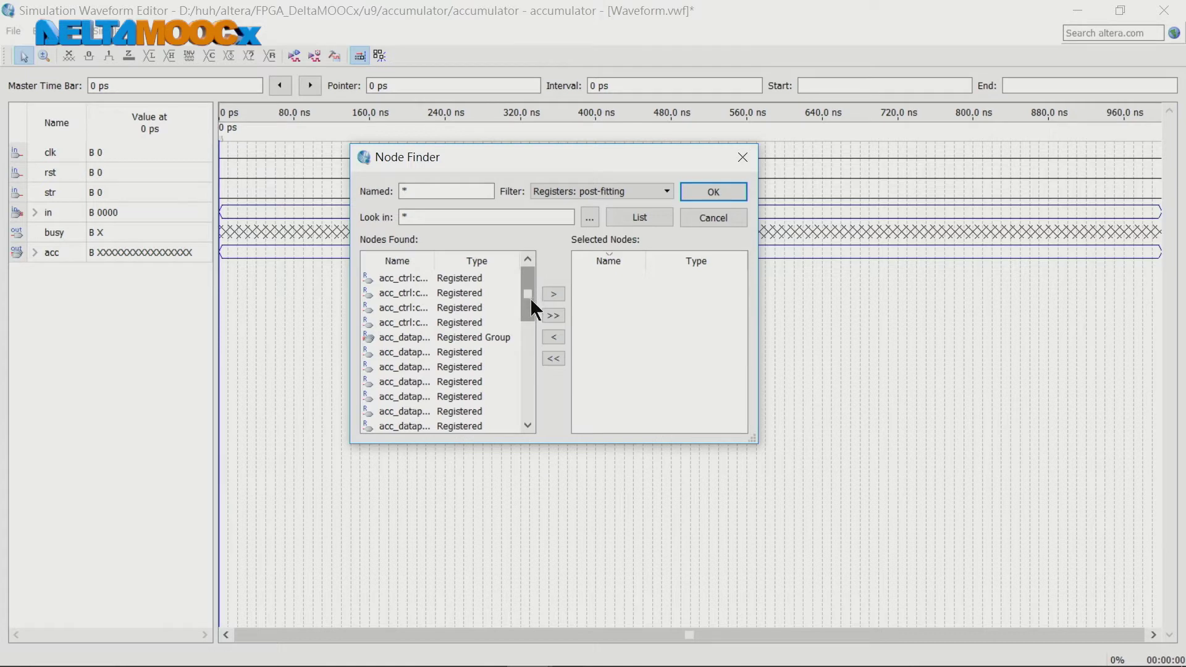
Widen the found nodes' name column and add the register group acc_datapath:d1|in_reg to the selected nodes.
{"action": "left_click_drag", "start_coordinate": [435, 260], "coordinate": [486, 257]}
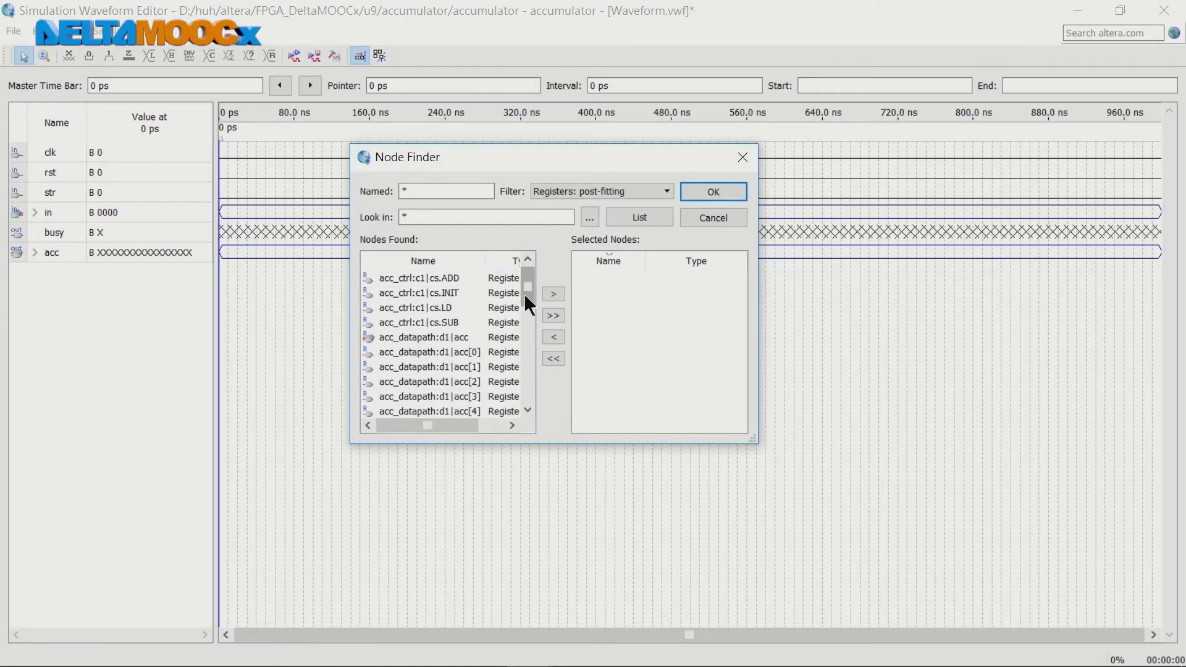
{"action": "left_click_drag", "start_coordinate": [532, 299], "coordinate": [536, 338]}
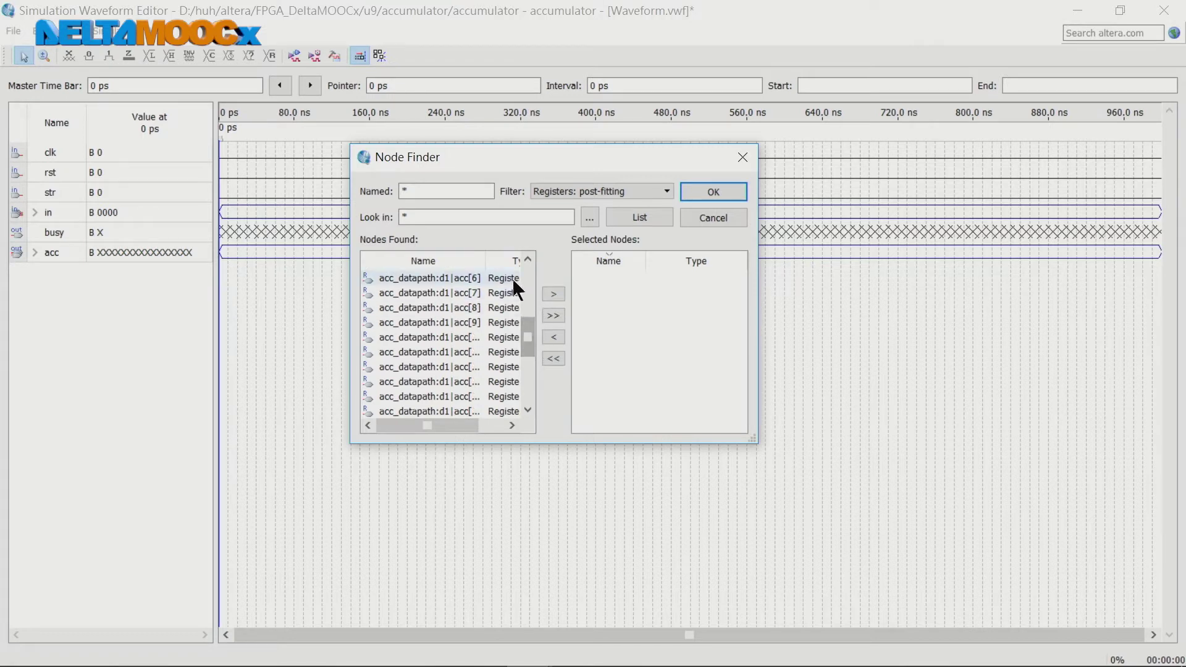
{"action": "left_click_drag", "start_coordinate": [486, 261], "coordinate": [501, 261]}
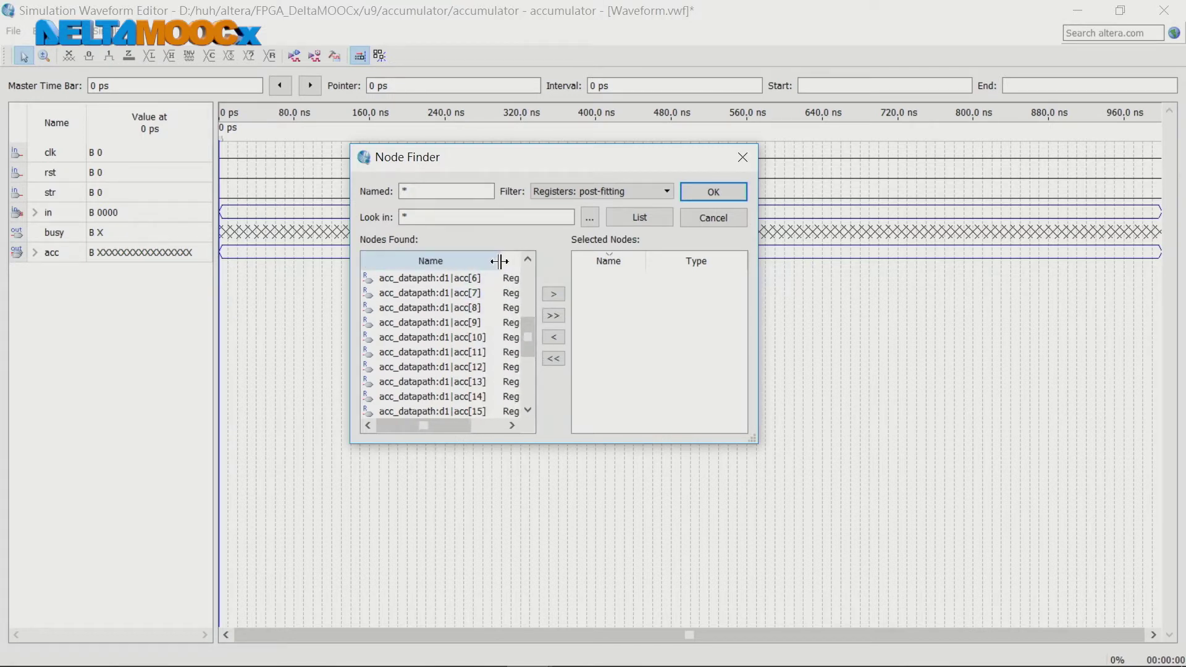
{"action": "left_click_drag", "start_coordinate": [532, 335], "coordinate": [532, 368]}
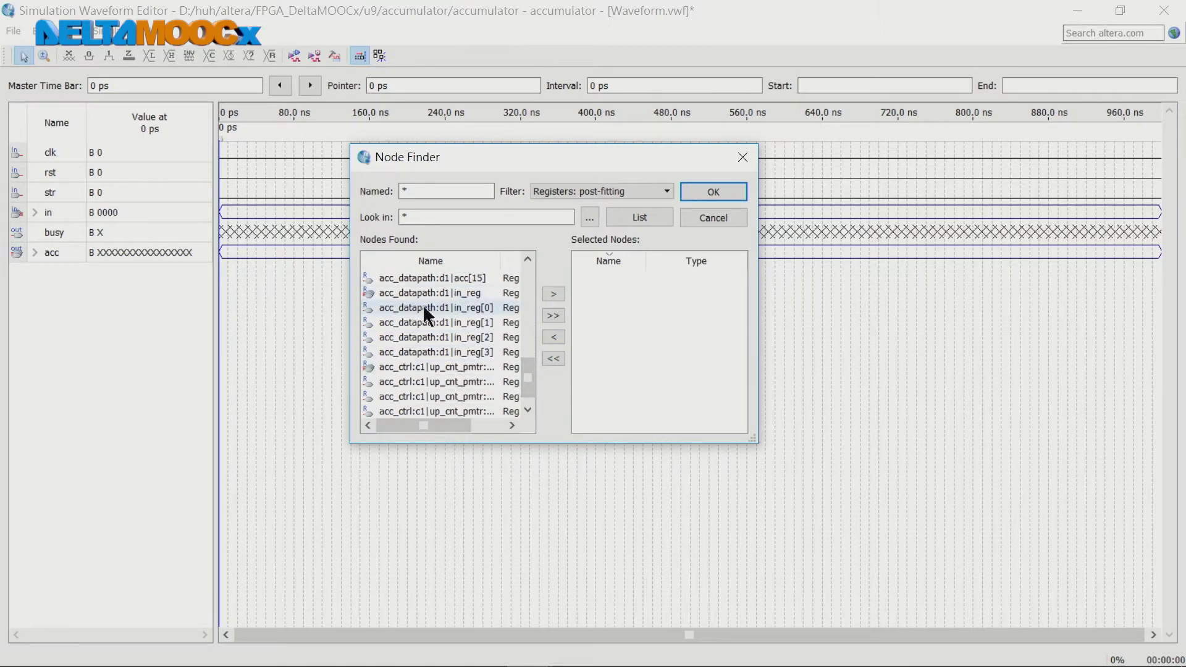
{"action": "left_click", "coordinate": [454, 293]}
{"action": "left_click", "coordinate": [553, 294]}
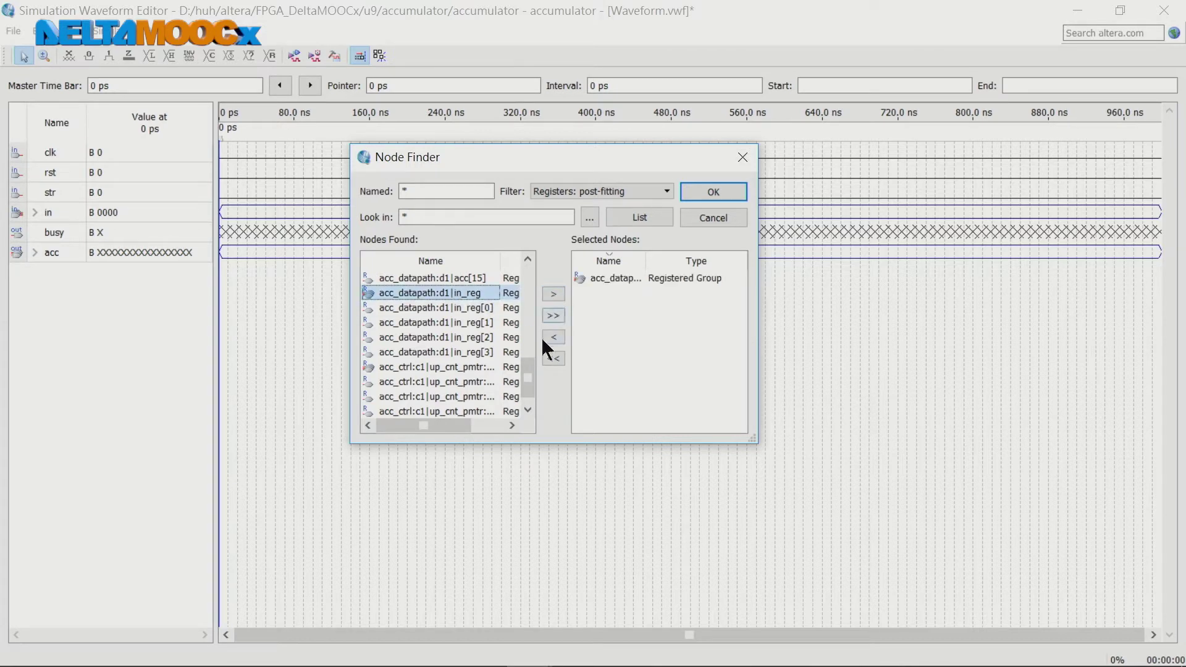
{"action": "scroll", "coordinate": [526, 378], "scroll_direction": "down", "scroll_amount": 1}
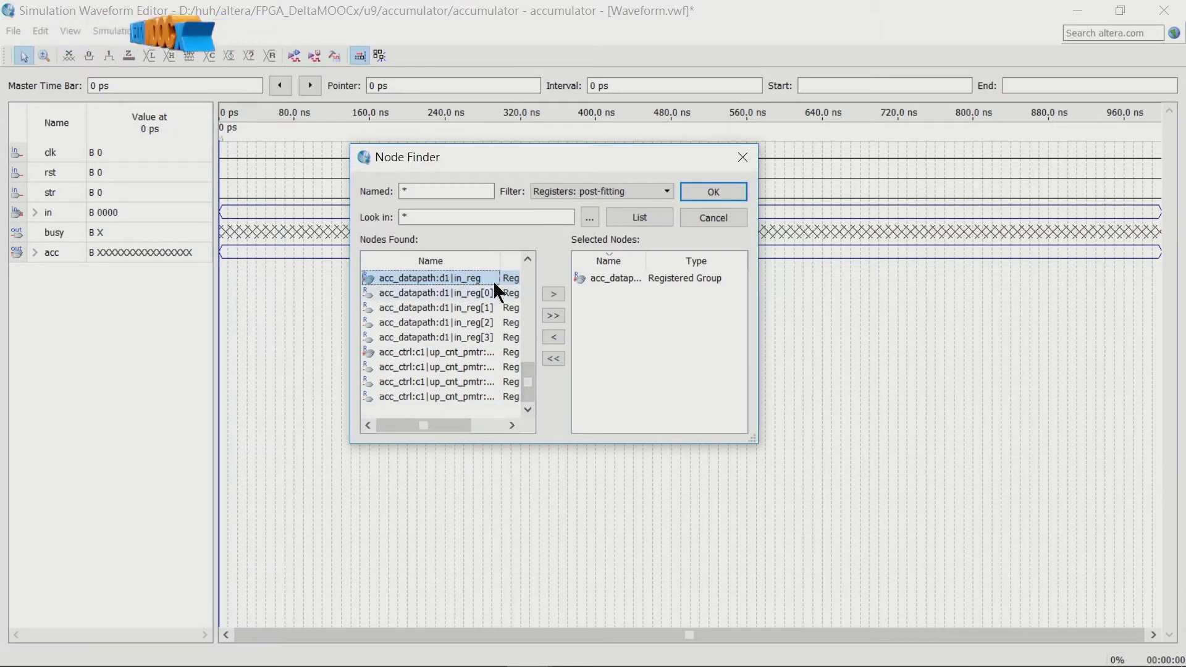
Add the register group acc_ctrl:c1|up_cnt_pmtr:up_cnt3b|cnt to the selected nodes and insert both register groups into the waveform.
{"action": "left_click_drag", "start_coordinate": [500, 255], "coordinate": [516, 254]}
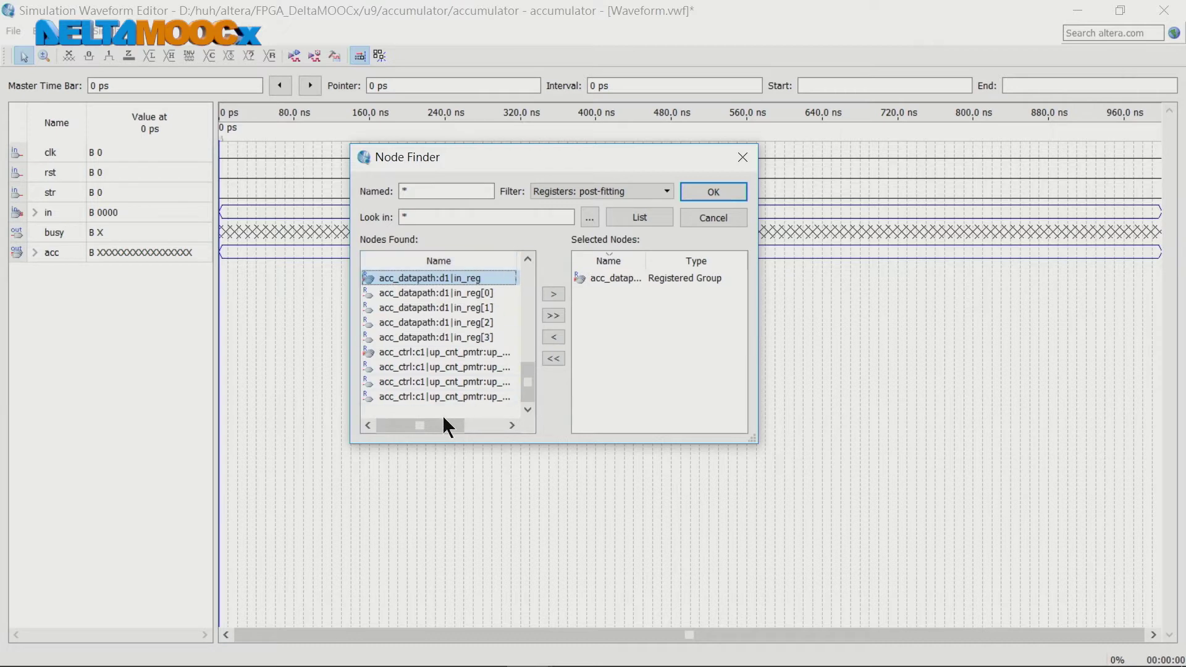
{"action": "left_click_drag", "start_coordinate": [450, 423], "coordinate": [491, 424]}
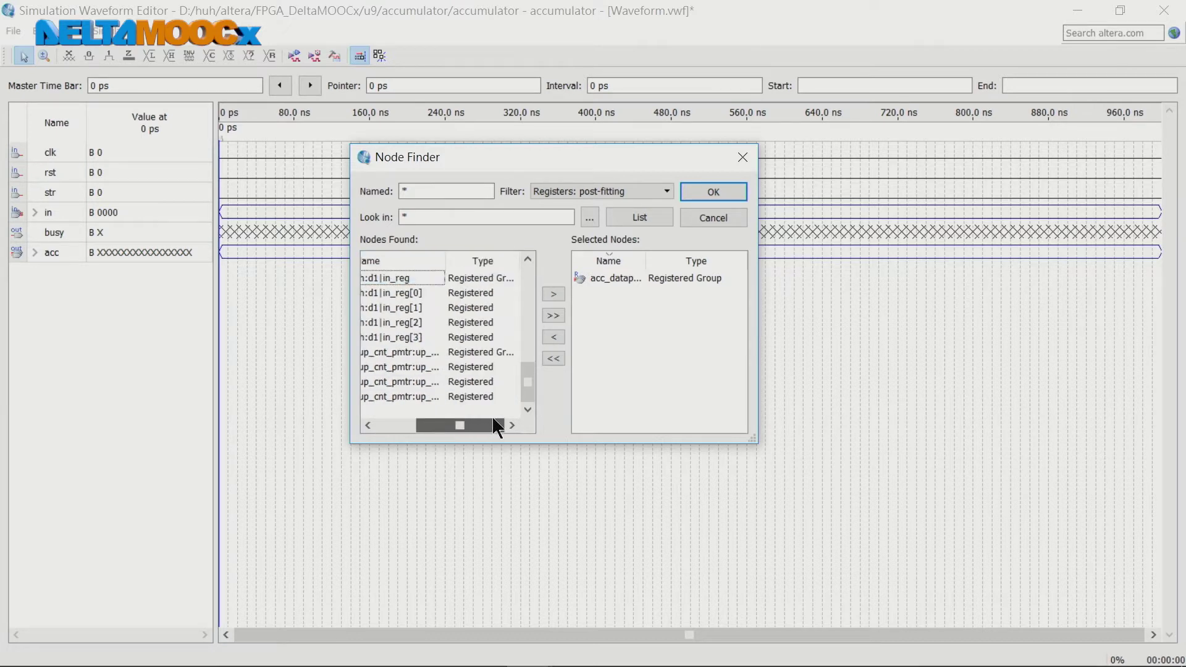
{"action": "left_click_drag", "start_coordinate": [417, 352], "coordinate": [479, 375]}
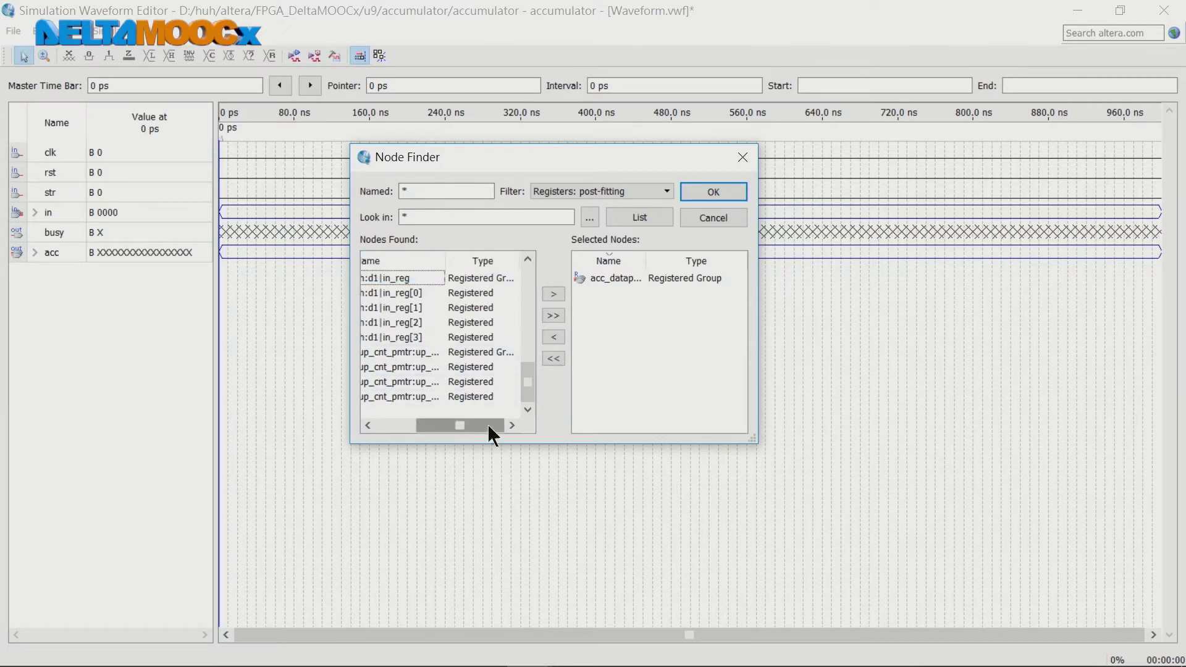
{"action": "left_click_drag", "start_coordinate": [487, 423], "coordinate": [420, 424]}
{"action": "left_click", "coordinate": [384, 353]}
{"action": "left_click", "coordinate": [553, 294]}
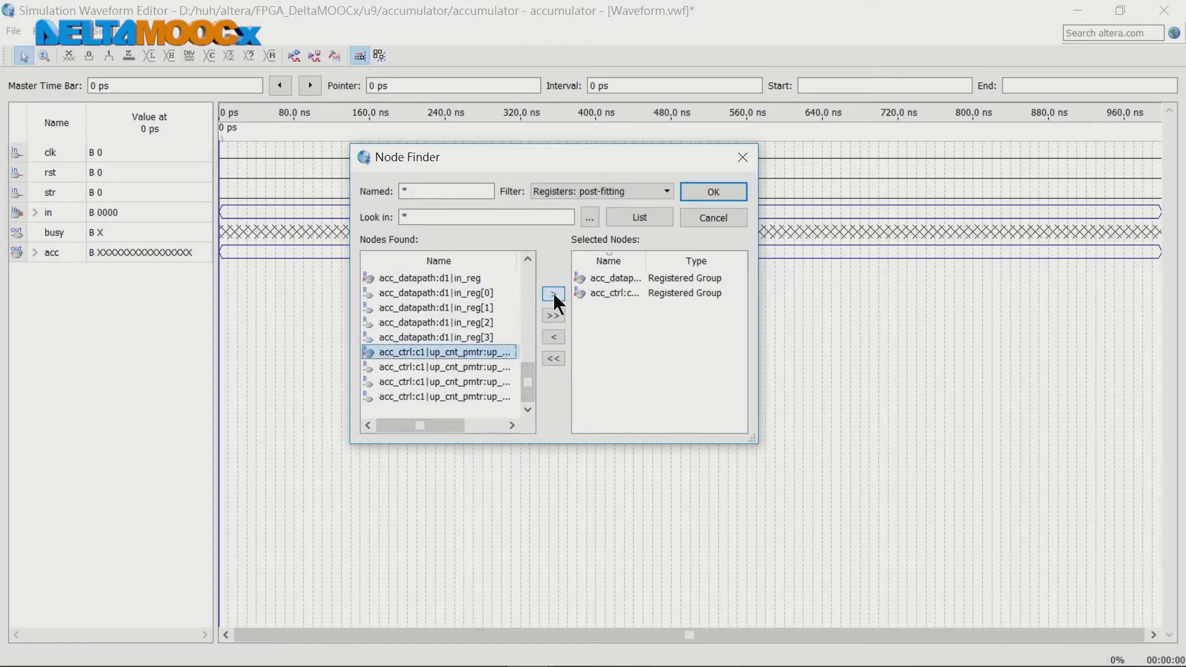
{"action": "left_click", "coordinate": [716, 191]}
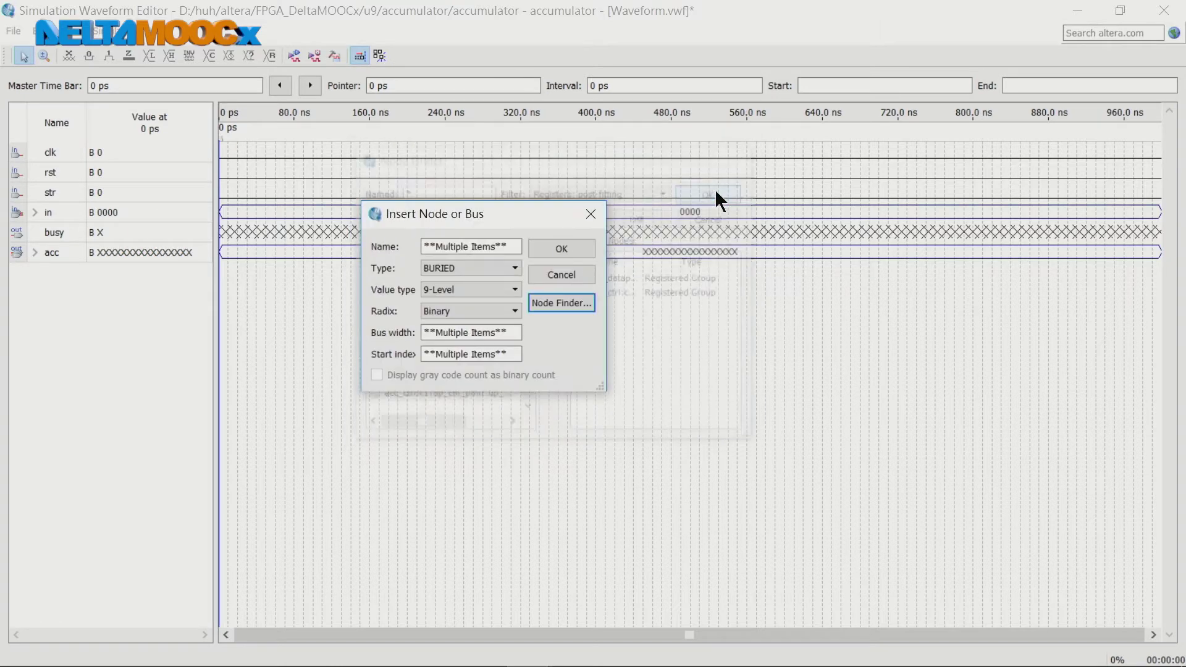
{"action": "left_click", "coordinate": [577, 250]}
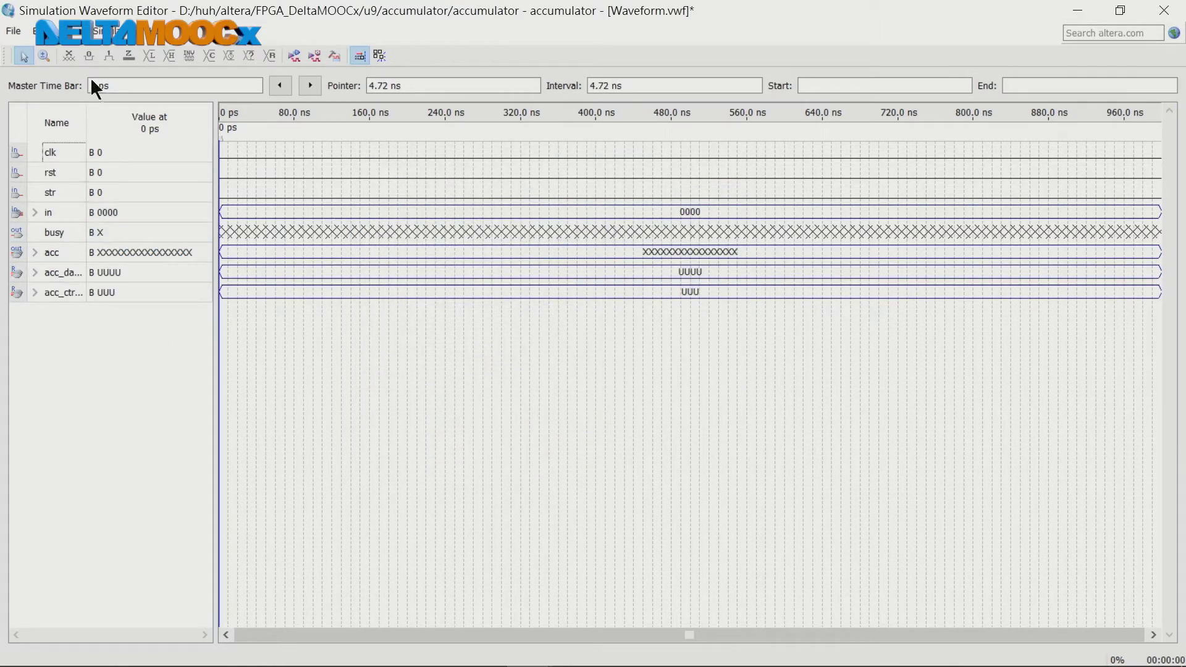
Widen the signal name column and the signal list so the full register names and the value column are readable.
{"action": "left_click_drag", "start_coordinate": [87, 117], "coordinate": [190, 135]}
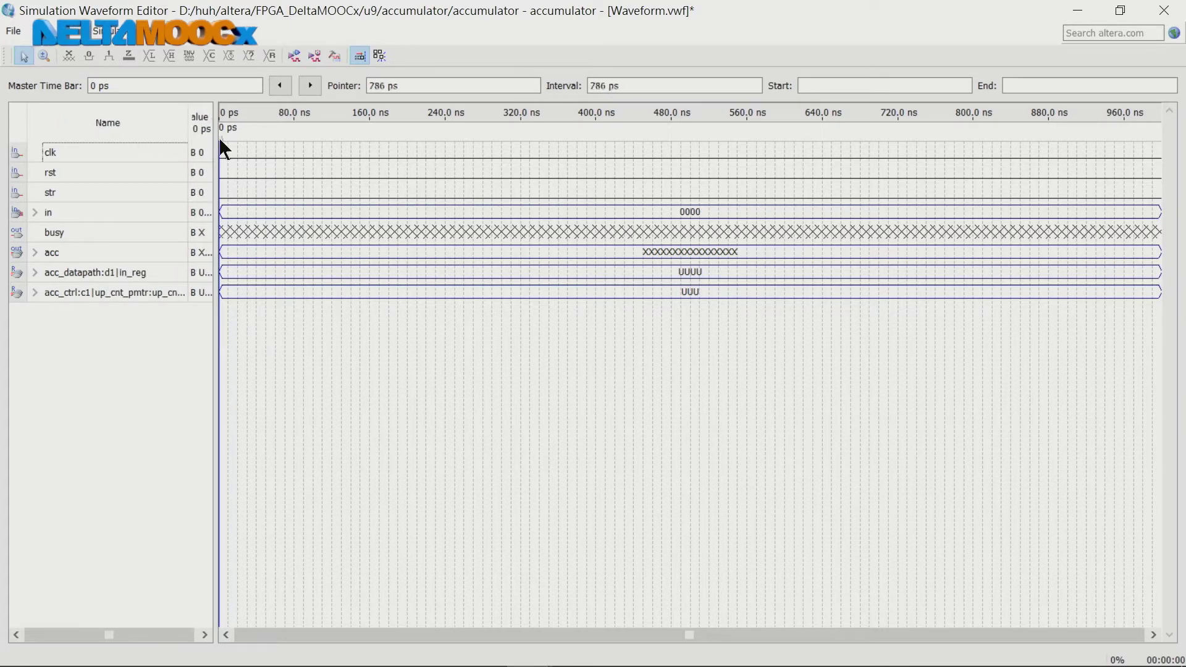
{"action": "left_click_drag", "start_coordinate": [218, 147], "coordinate": [295, 157]}
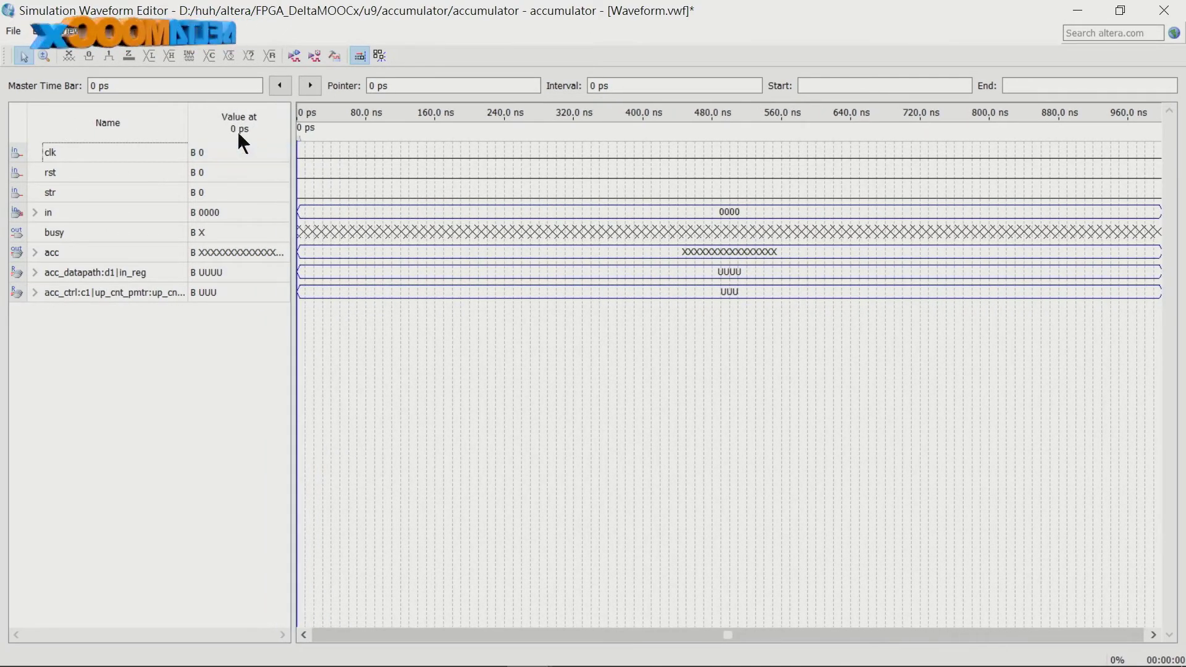
{"action": "left_click_drag", "start_coordinate": [189, 117], "coordinate": [223, 122]}
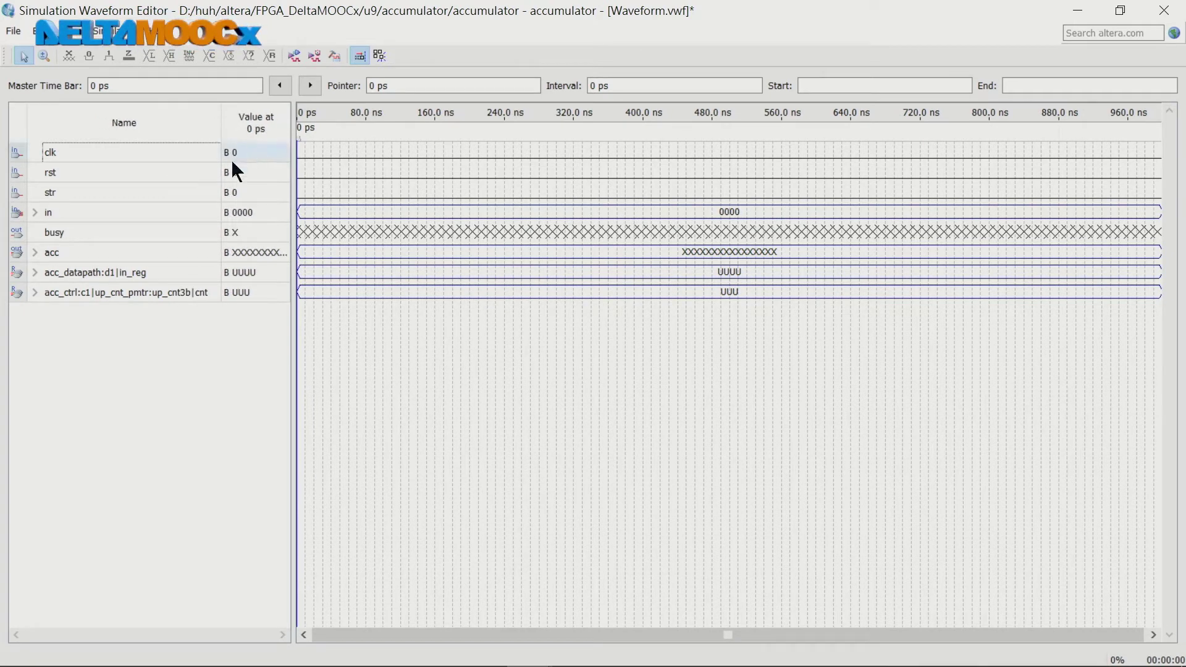
Assign clk a clock waveform with a 10 ns period, 0 ns offset and 50% duty cycle.
{"action": "left_click", "coordinate": [98, 153]}
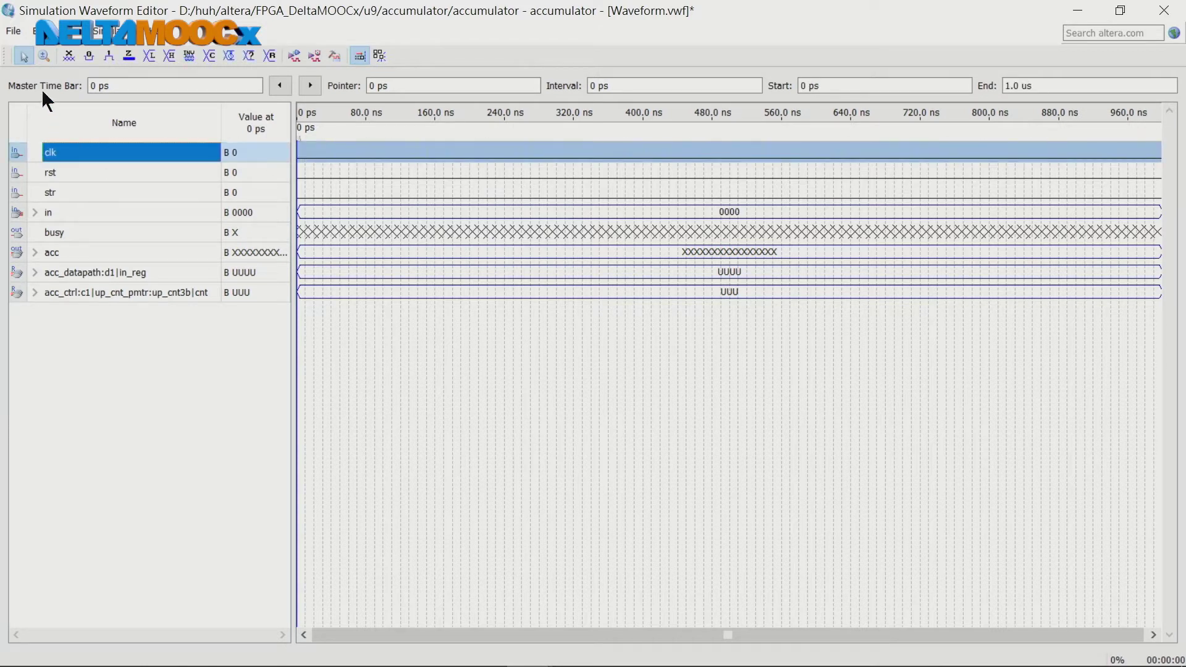
{"action": "left_click", "coordinate": [233, 58]}
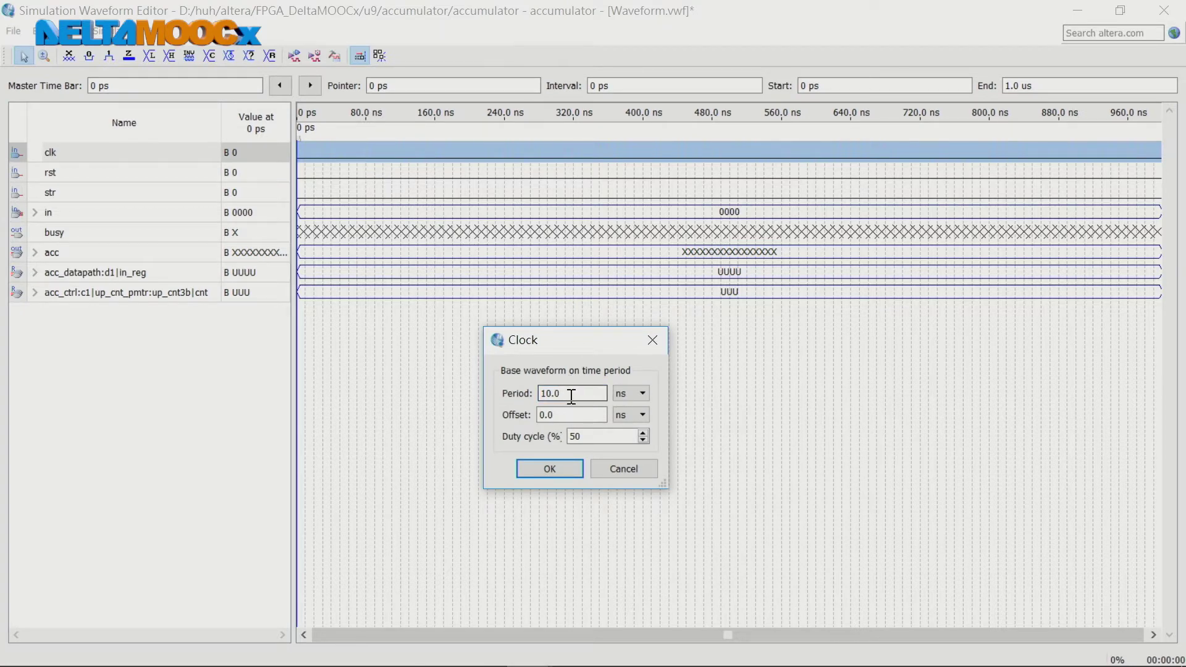
{"action": "left_click", "coordinate": [566, 468]}
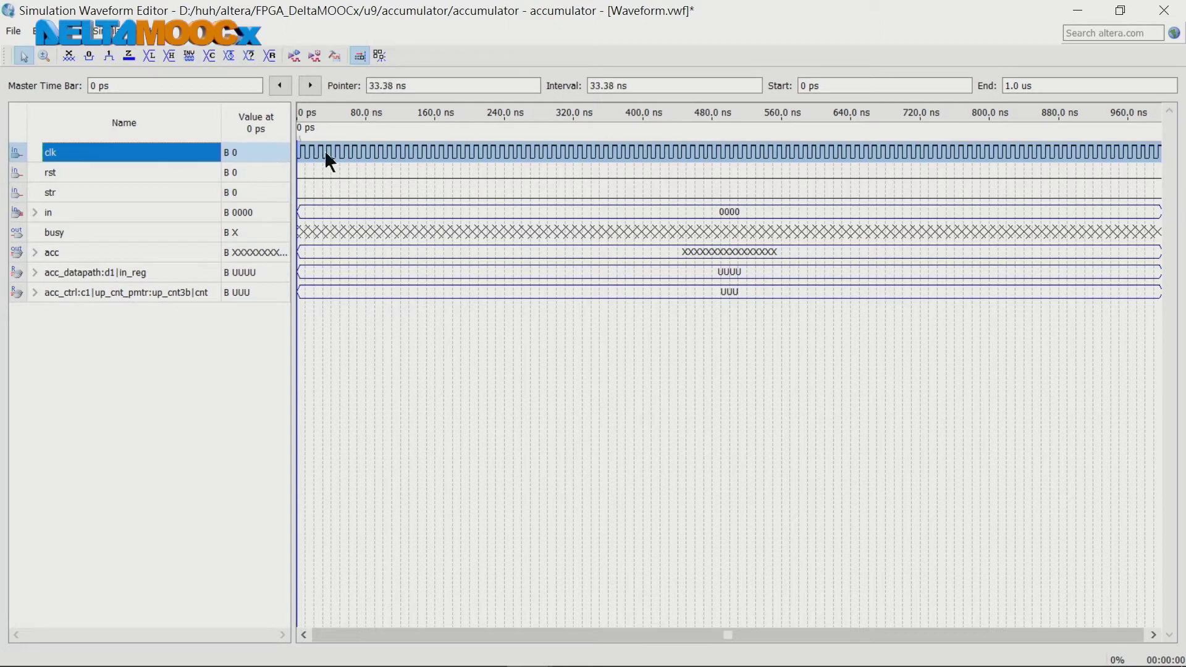
Force rst high from 20 to 30 ns and str high from 50 to 60 ns.
{"action": "scroll", "coordinate": [654, 425], "scroll_direction": "up", "scroll_amount": 2}
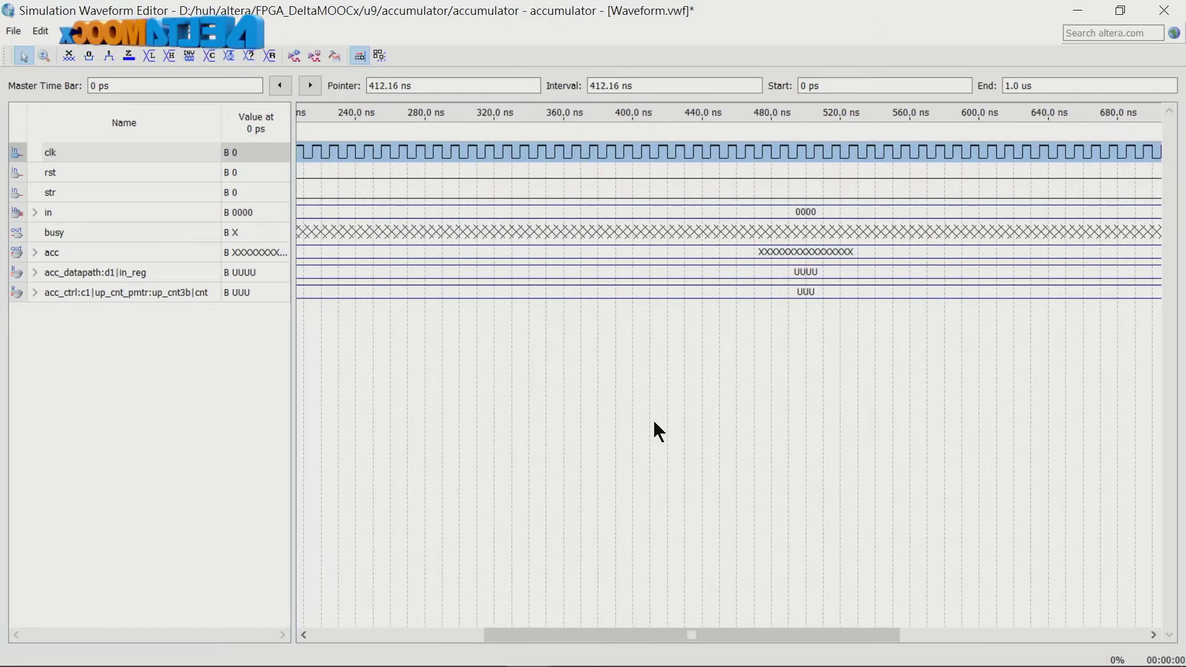
{"action": "left_click_drag", "start_coordinate": [692, 635], "coordinate": [472, 631]}
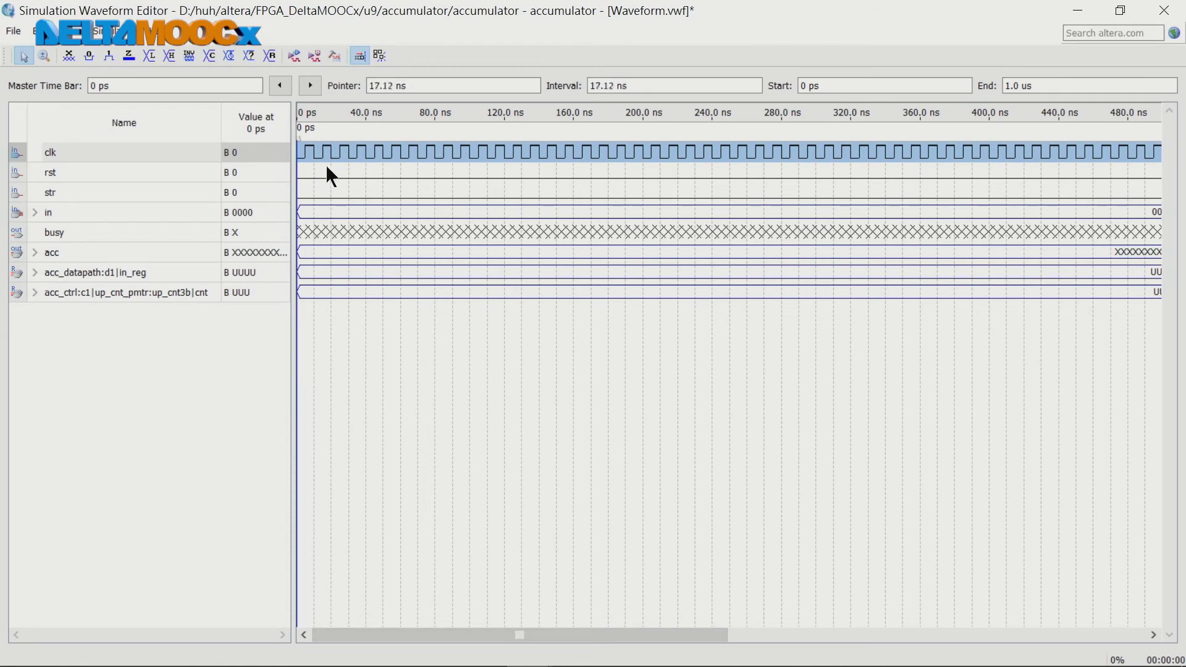
{"action": "left_click_drag", "start_coordinate": [332, 165], "coordinate": [346, 177]}
{"action": "left_click", "coordinate": [110, 56]}
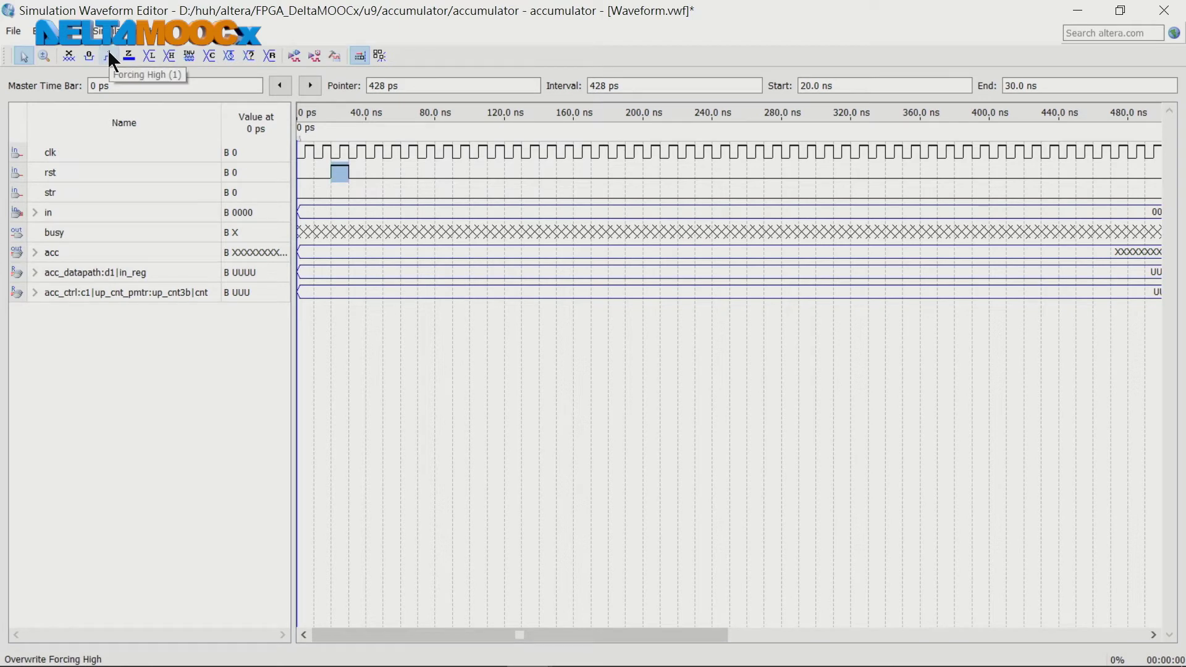
{"action": "left_click_drag", "start_coordinate": [384, 183], "coordinate": [398, 196]}
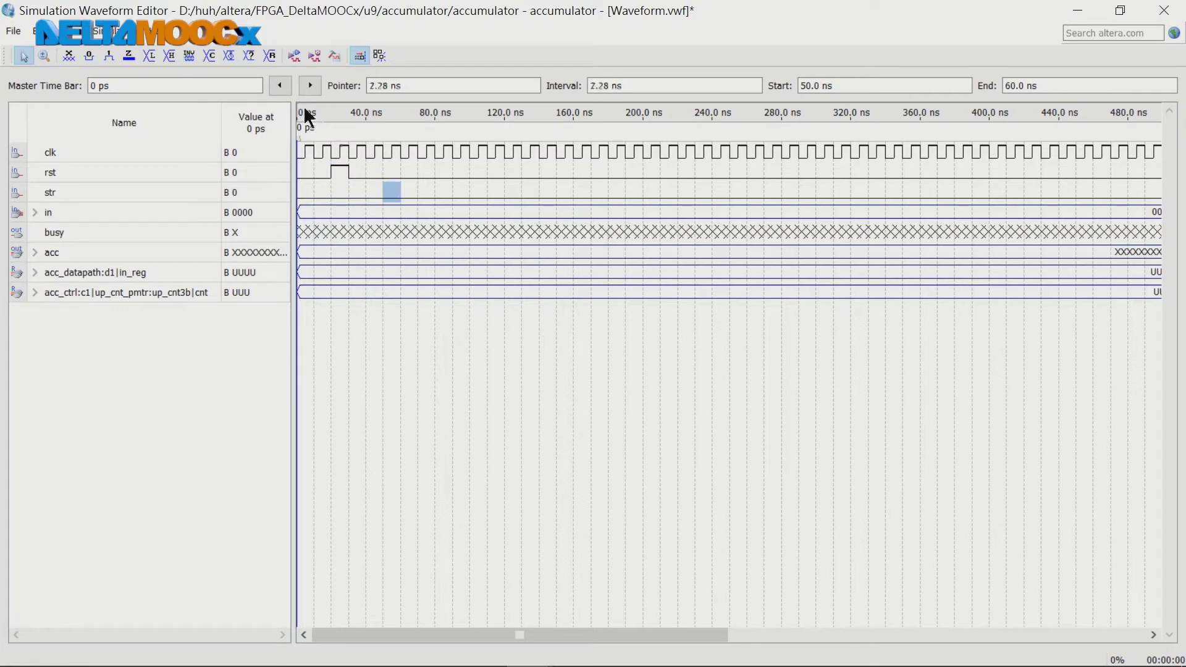
{"action": "left_click", "coordinate": [109, 55]}
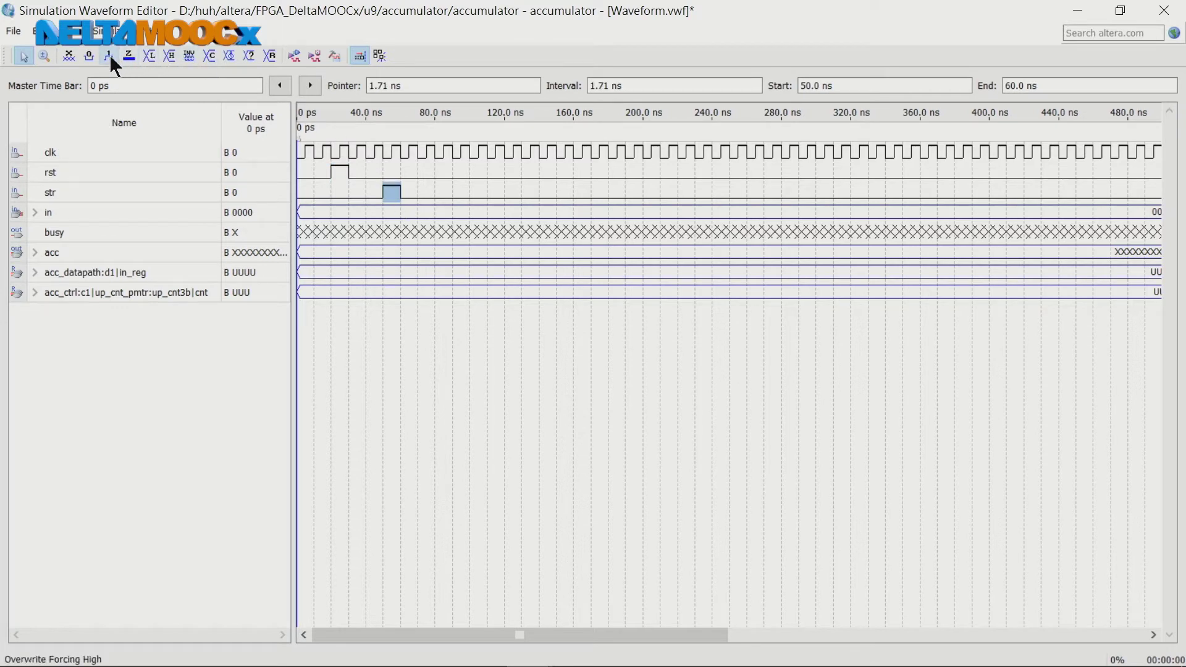
Fill the whole in signal with random values generated at every grid interval.
{"action": "left_click", "coordinate": [176, 211]}
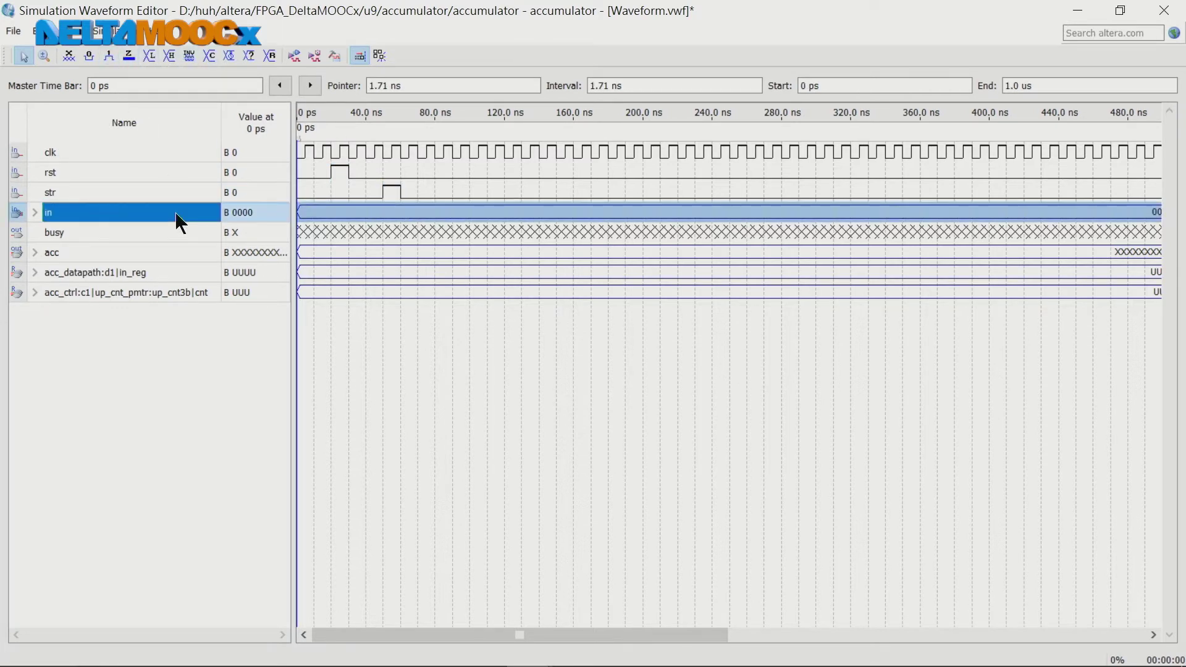
{"action": "left_click", "coordinate": [274, 55]}
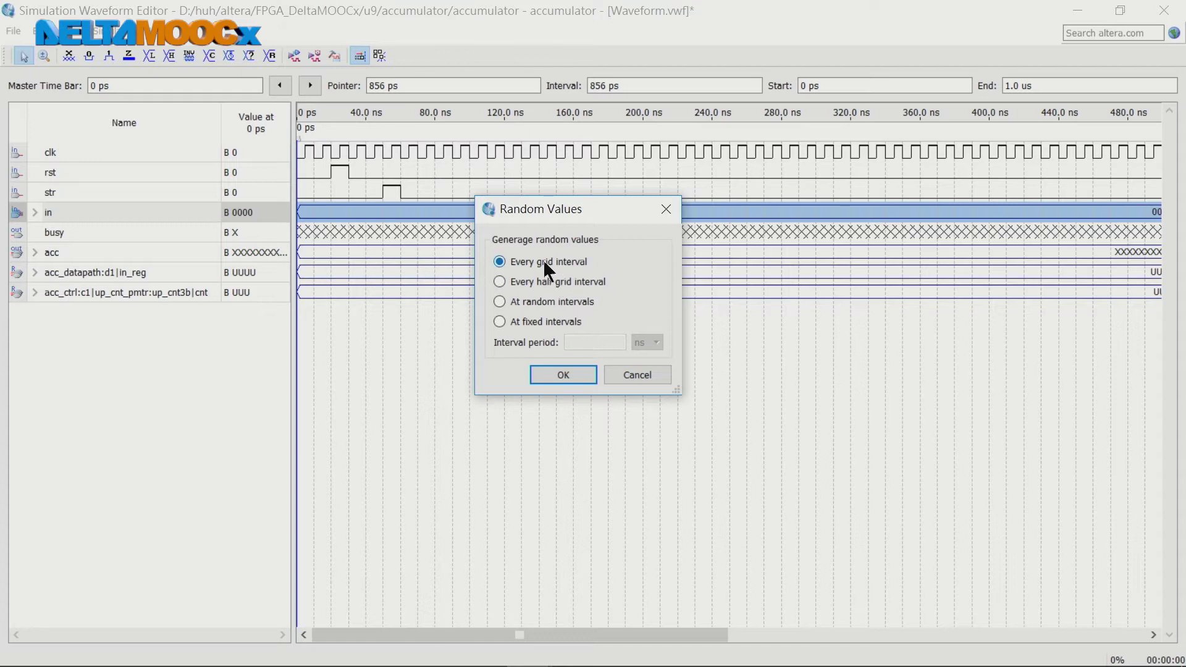
{"action": "left_click", "coordinate": [577, 383]}
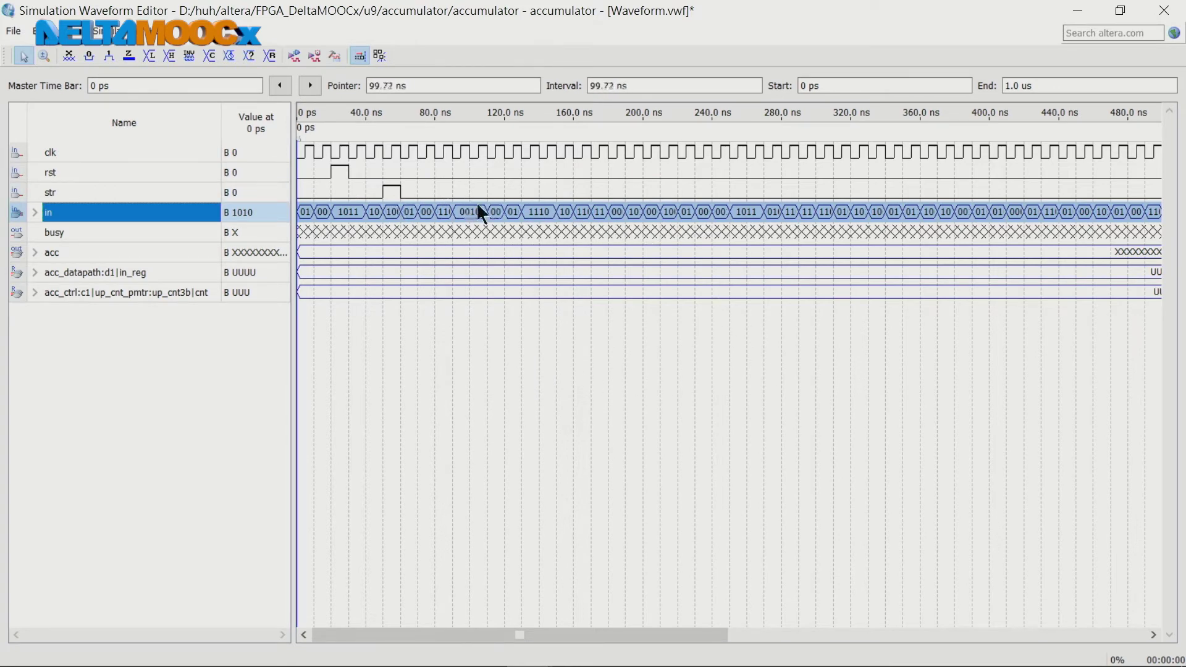
Set the radix of the in signal to Unsigned Decimal.
{"action": "right_click", "coordinate": [181, 210]}
{"action": "mouse_move", "coordinate": [247, 299]}
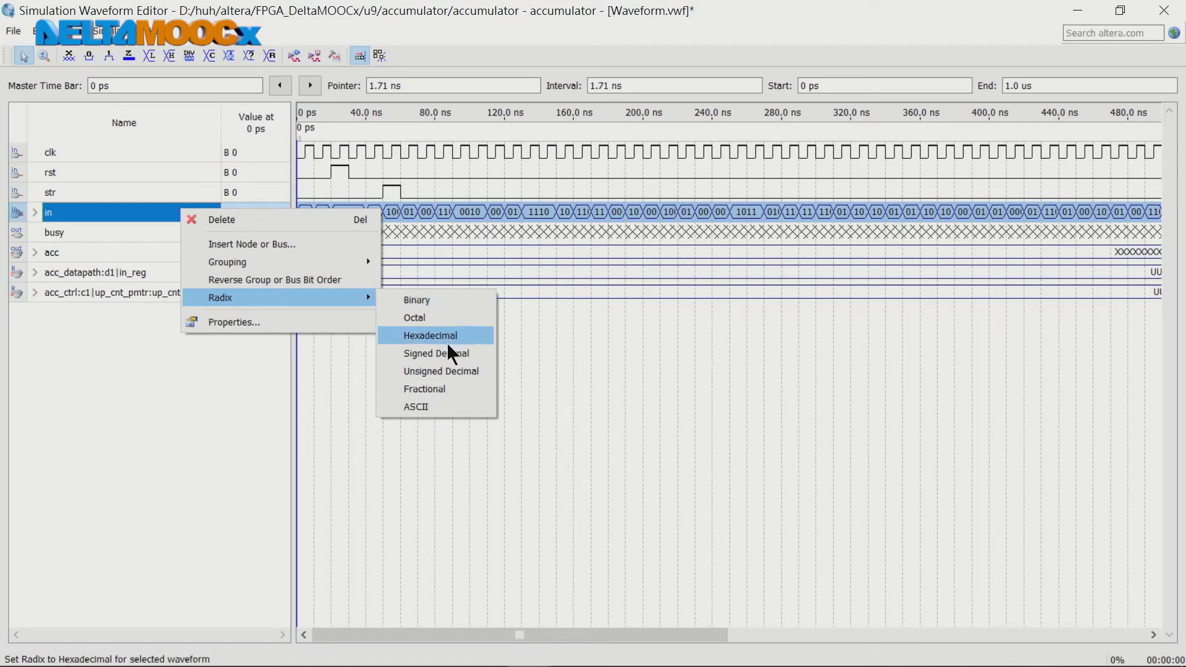
{"action": "left_click", "coordinate": [456, 379]}
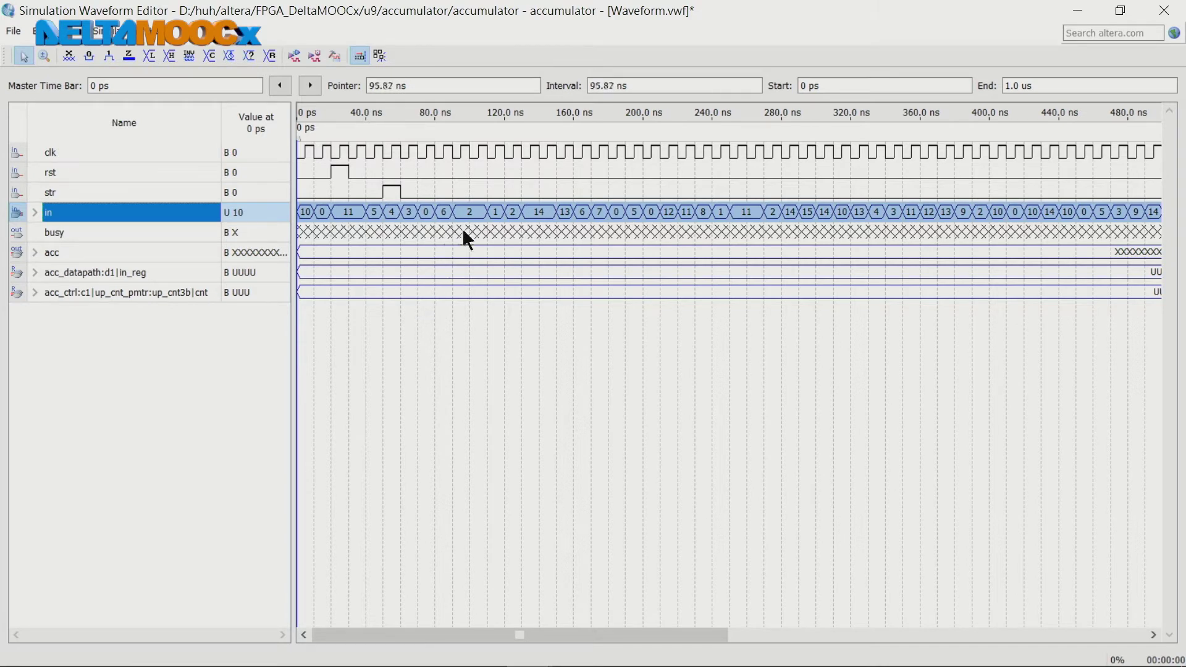
Set the arbitrary value of in between 90 and 100 ns to 6.
{"action": "left_click_drag", "start_coordinate": [458, 208], "coordinate": [467, 217]}
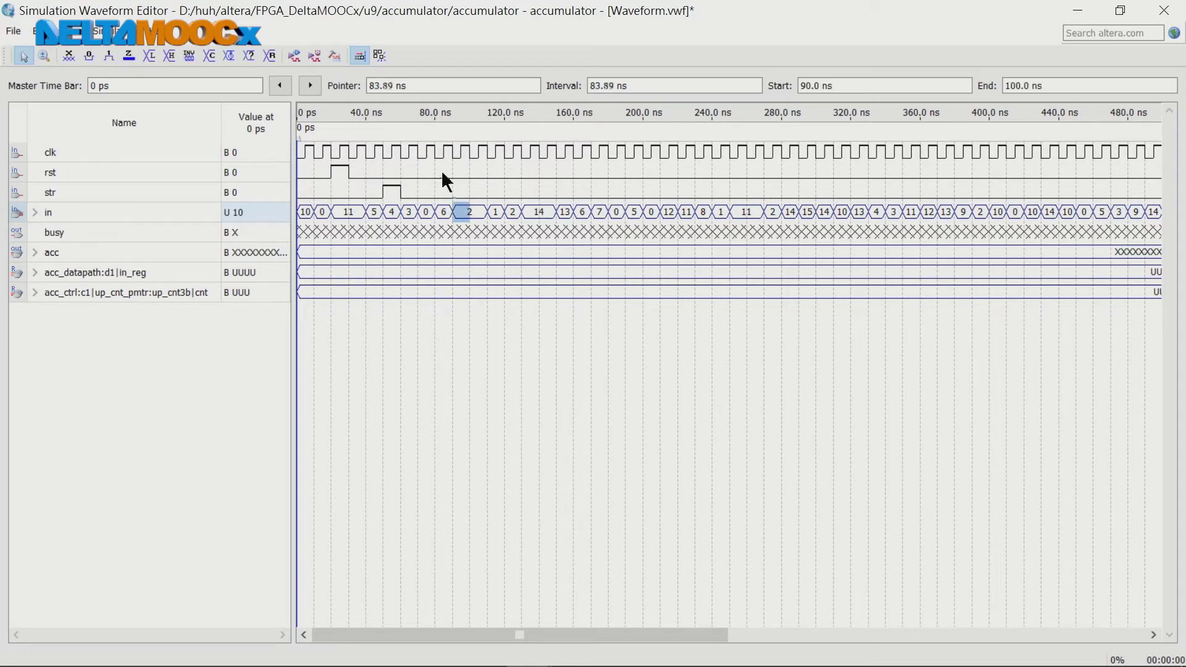
{"action": "left_click", "coordinate": [254, 56]}
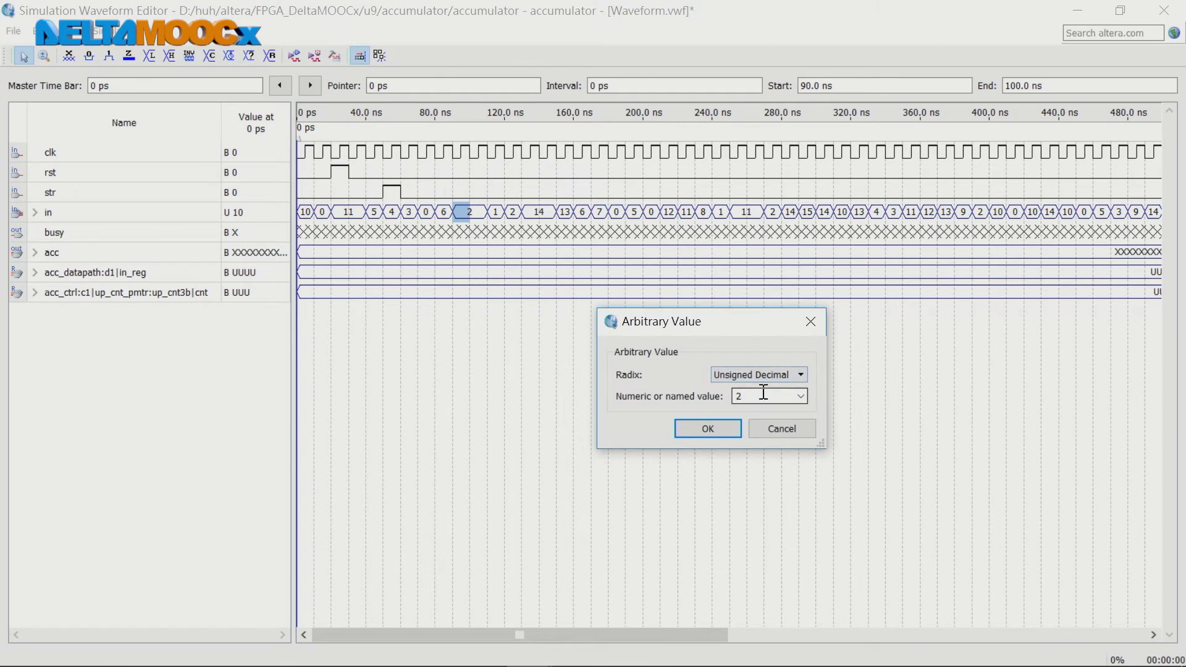
{"action": "left_click_drag", "start_coordinate": [750, 396], "coordinate": [734, 398]}
{"action": "type", "text": "1"}
{"action": "type", "text": "6"}
{"action": "left_click", "coordinate": [718, 432]}
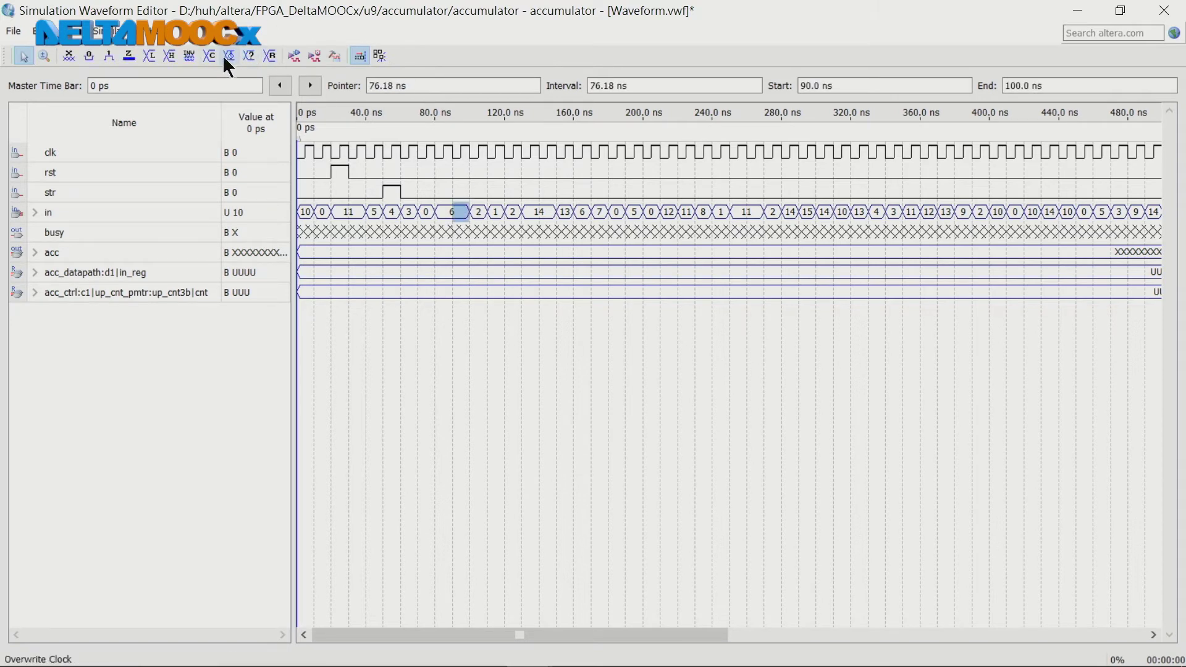
{"action": "left_click", "coordinate": [249, 56]}
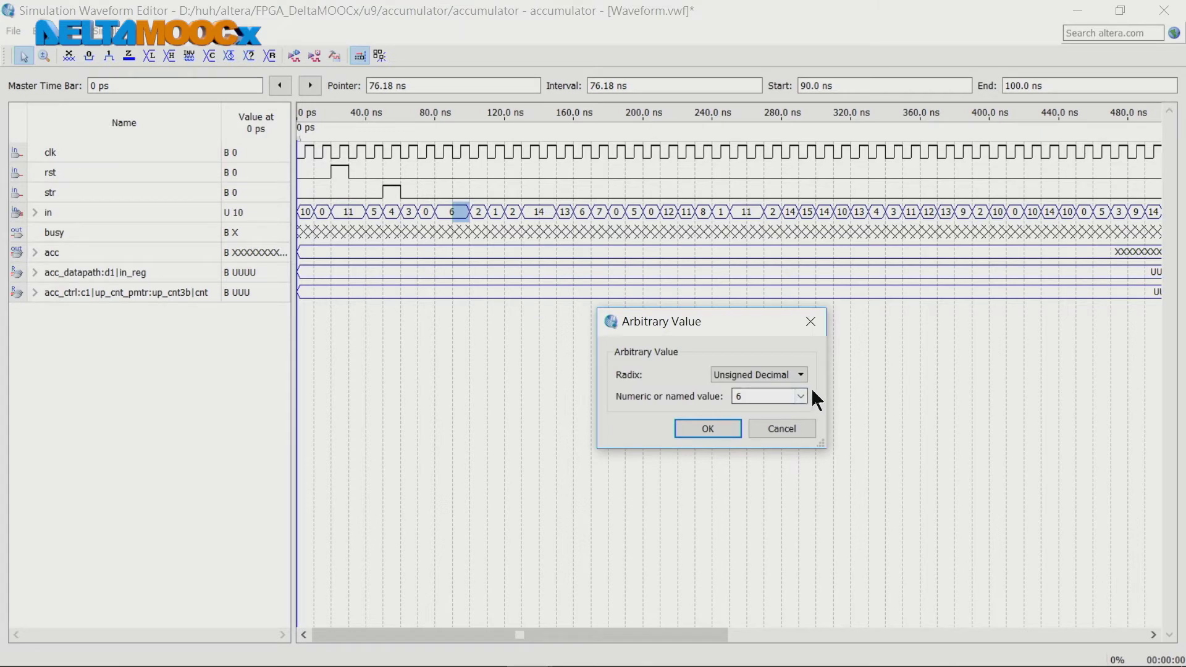
{"action": "left_click", "coordinate": [707, 428]}
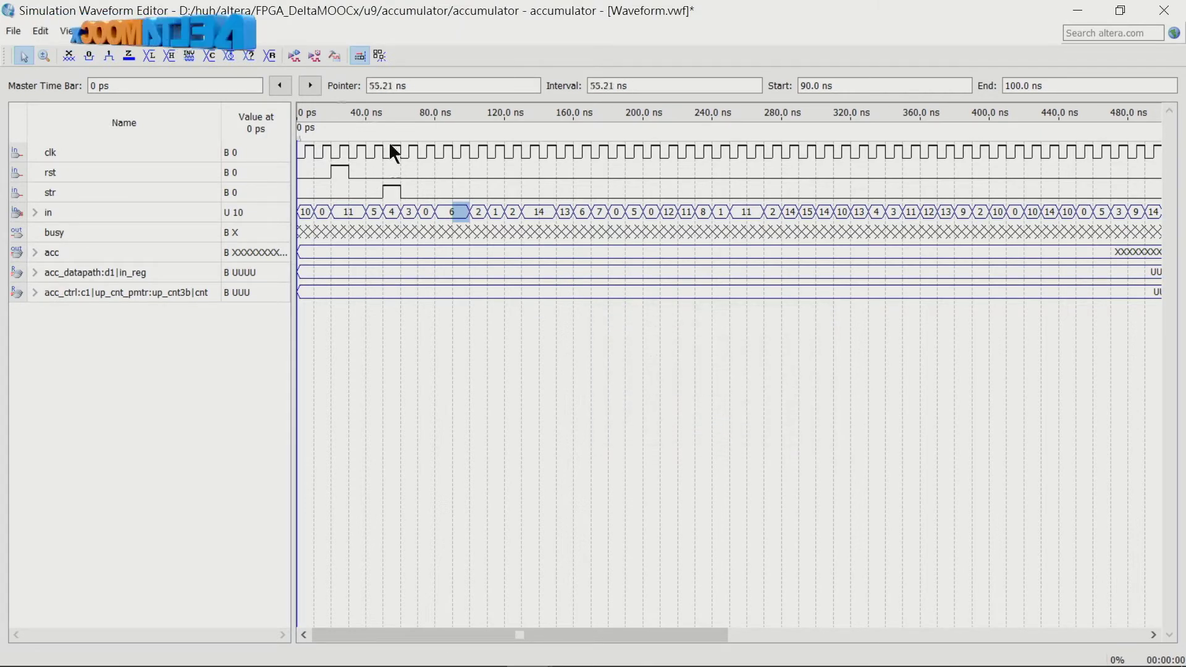
Set the arbitrary value of in between 90 and 100 ns to 4.
{"action": "left_click", "coordinate": [249, 57]}
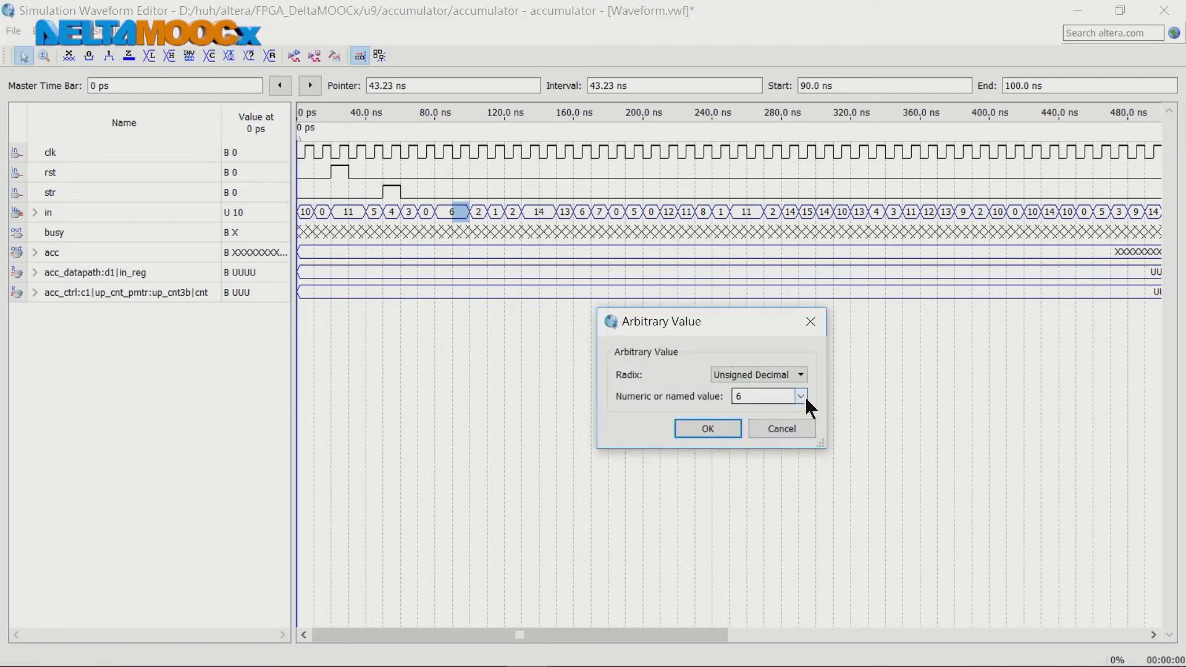
{"action": "double_click", "coordinate": [735, 396]}
{"action": "type", "text": "4"}
{"action": "left_click", "coordinate": [728, 426]}
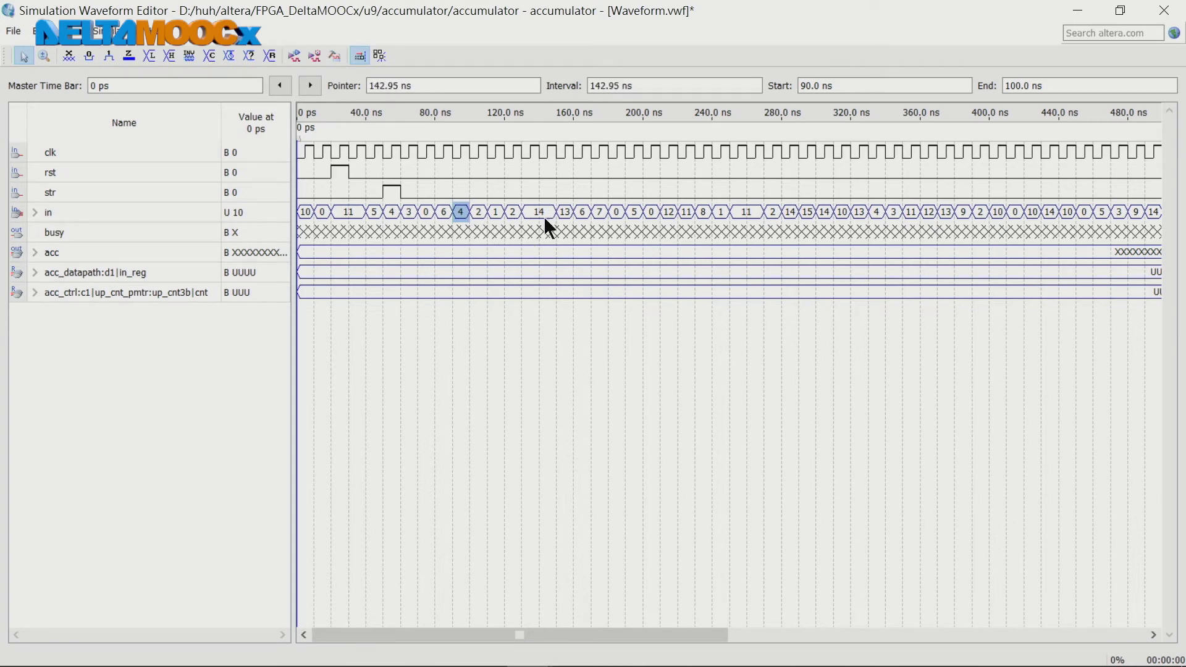
Set the arbitrary value of in between 140 and 150 ns to 12.
{"action": "left_click_drag", "start_coordinate": [543, 212], "coordinate": [557, 220]}
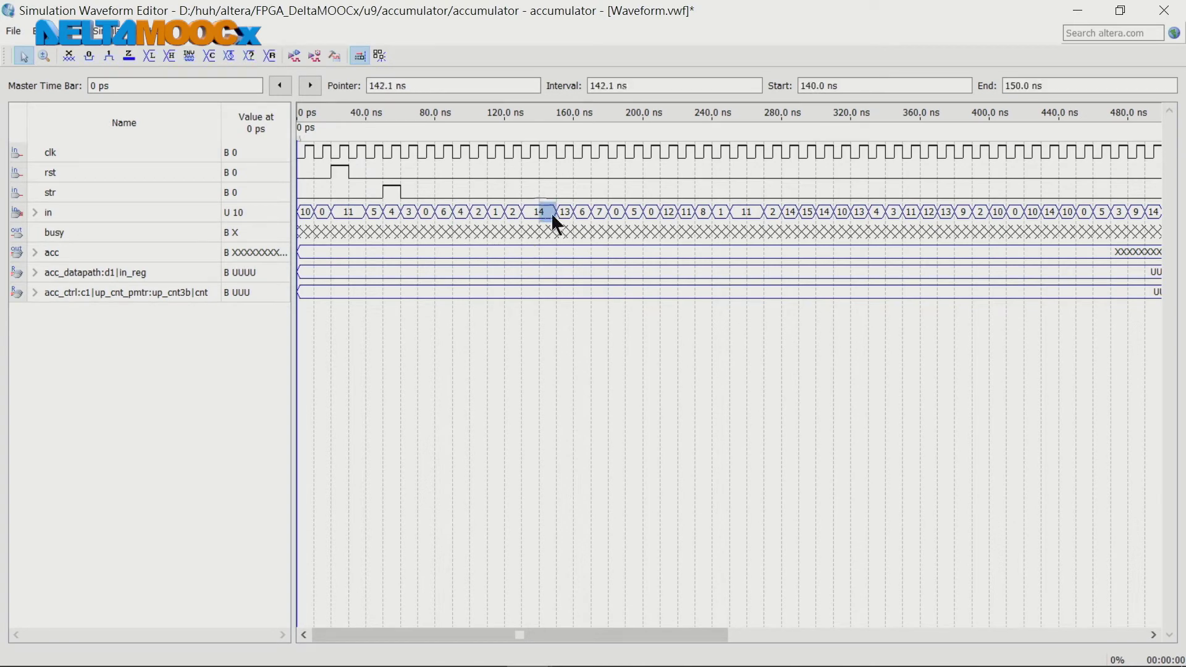
{"action": "left_click", "coordinate": [252, 55]}
{"action": "double_click", "coordinate": [741, 396]}
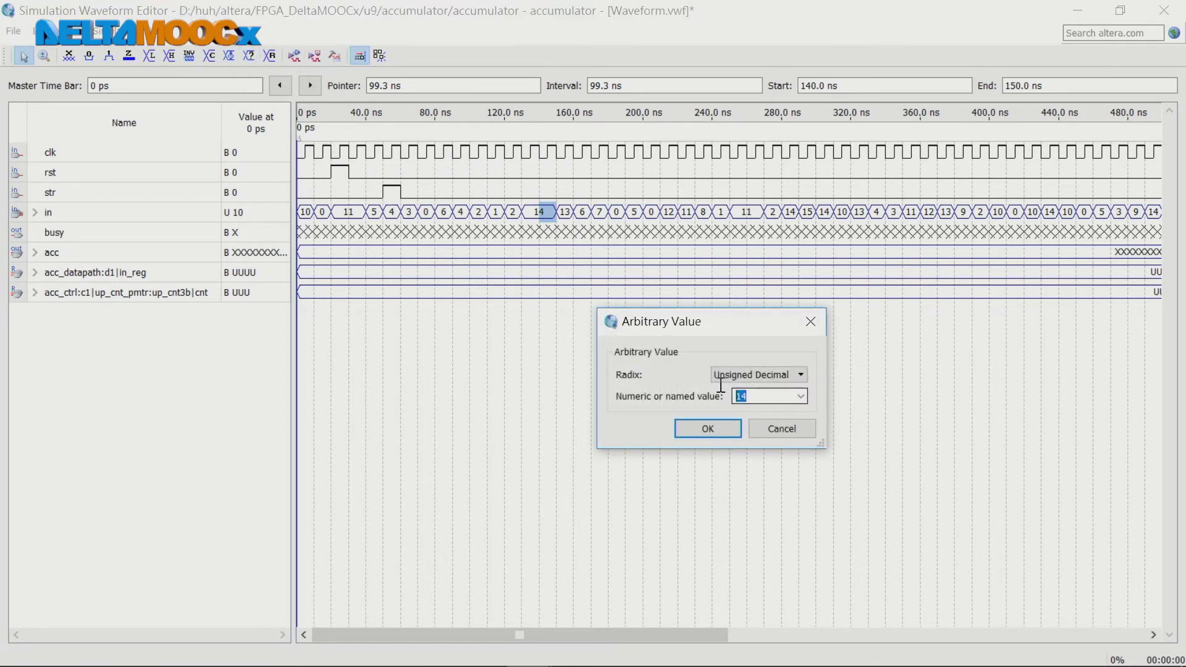
{"action": "type", "text": "12"}
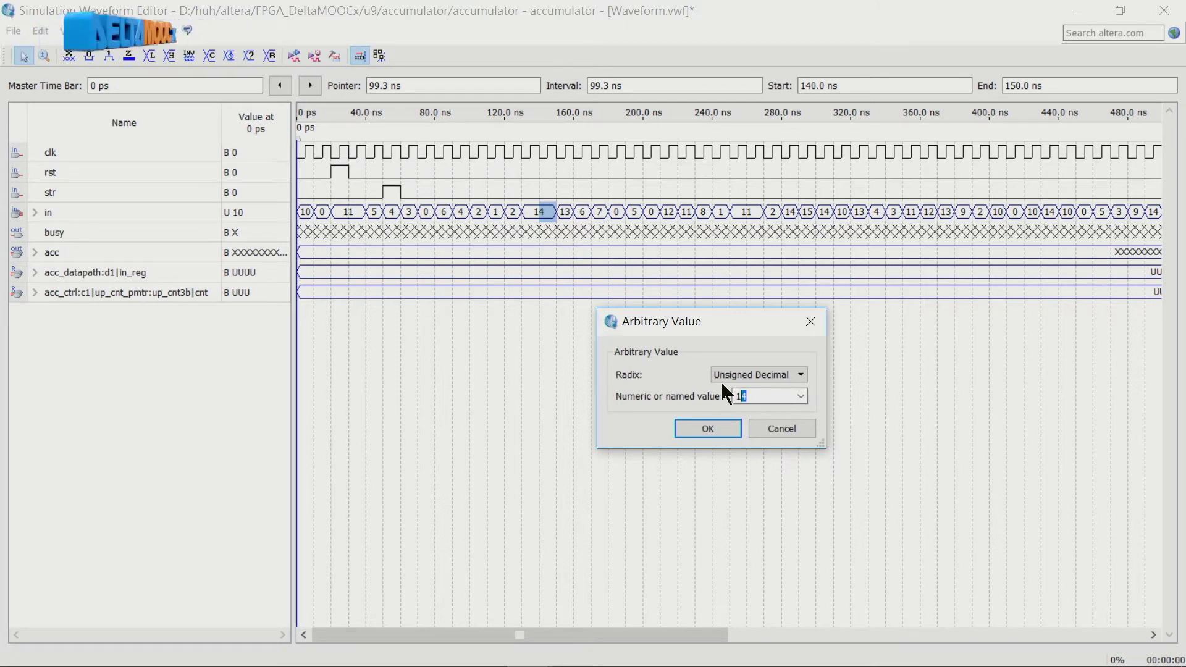
{"action": "left_click", "coordinate": [716, 426]}
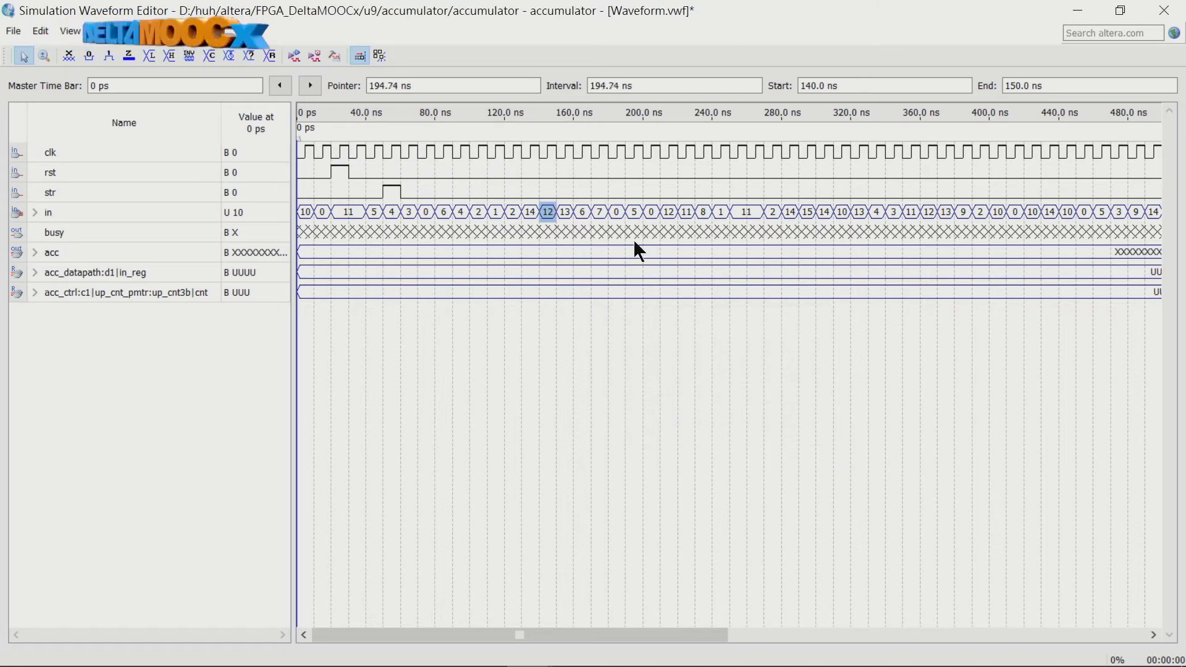
Set the arbitrary value of in between 260 and 270 ns to 3.
{"action": "left_click", "coordinate": [758, 213]}
{"action": "left_click", "coordinate": [248, 56]}
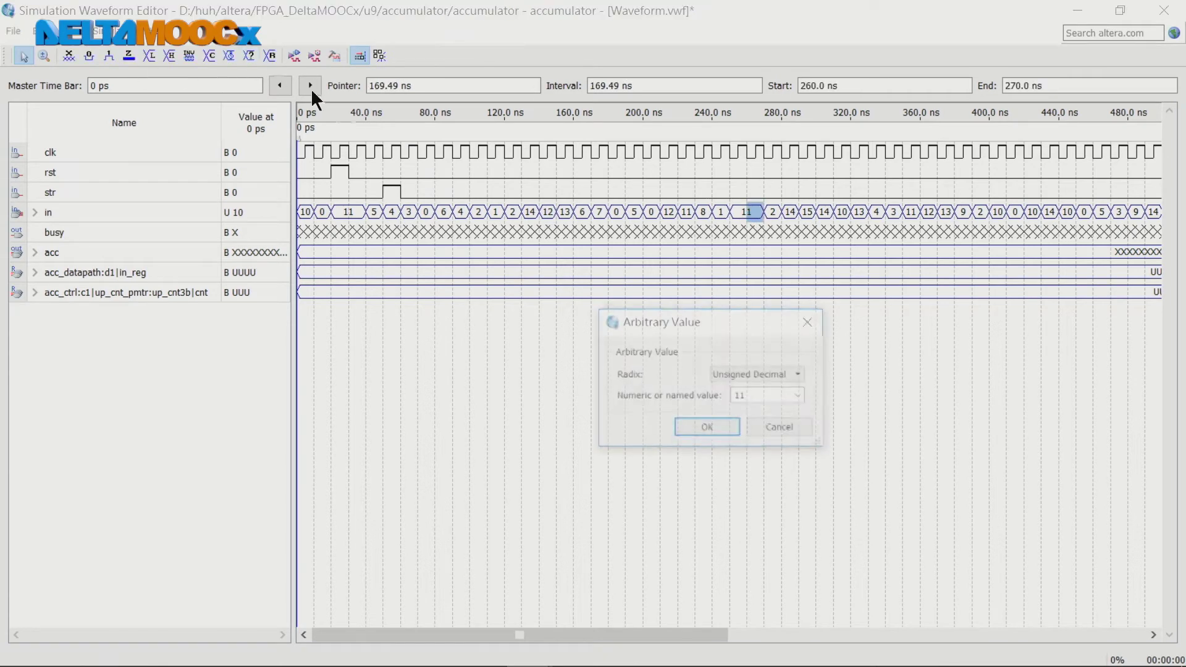
{"action": "left_click_drag", "start_coordinate": [752, 394], "coordinate": [717, 392]}
{"action": "type", "text": "3"}
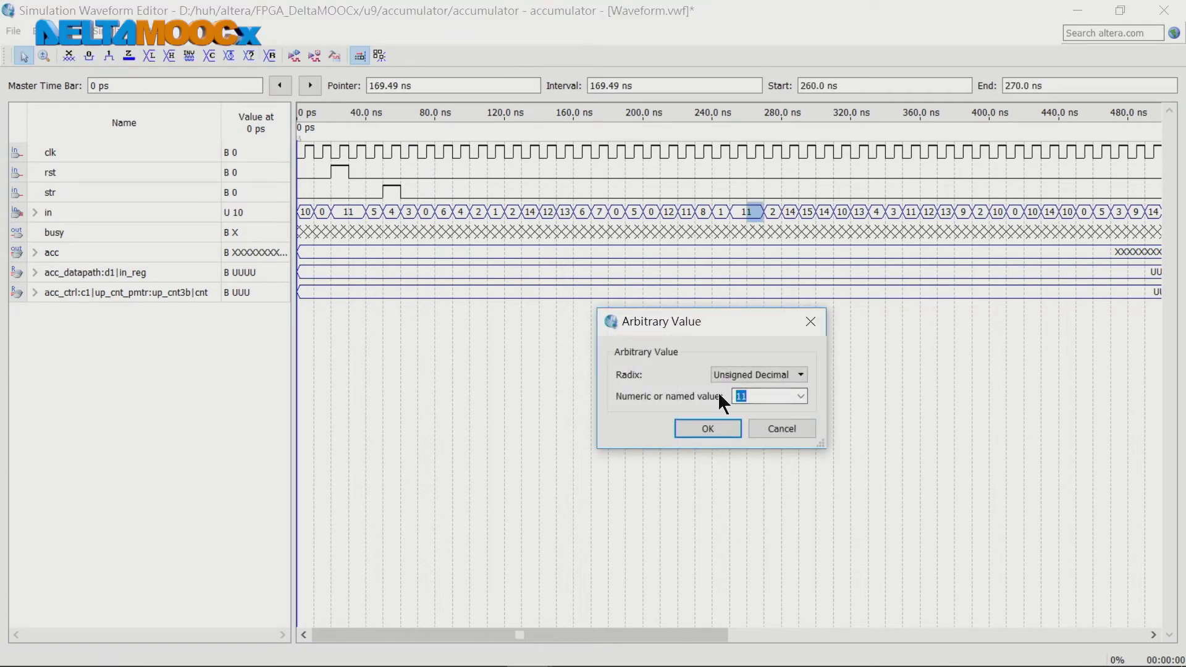
{"action": "left_click", "coordinate": [708, 429]}
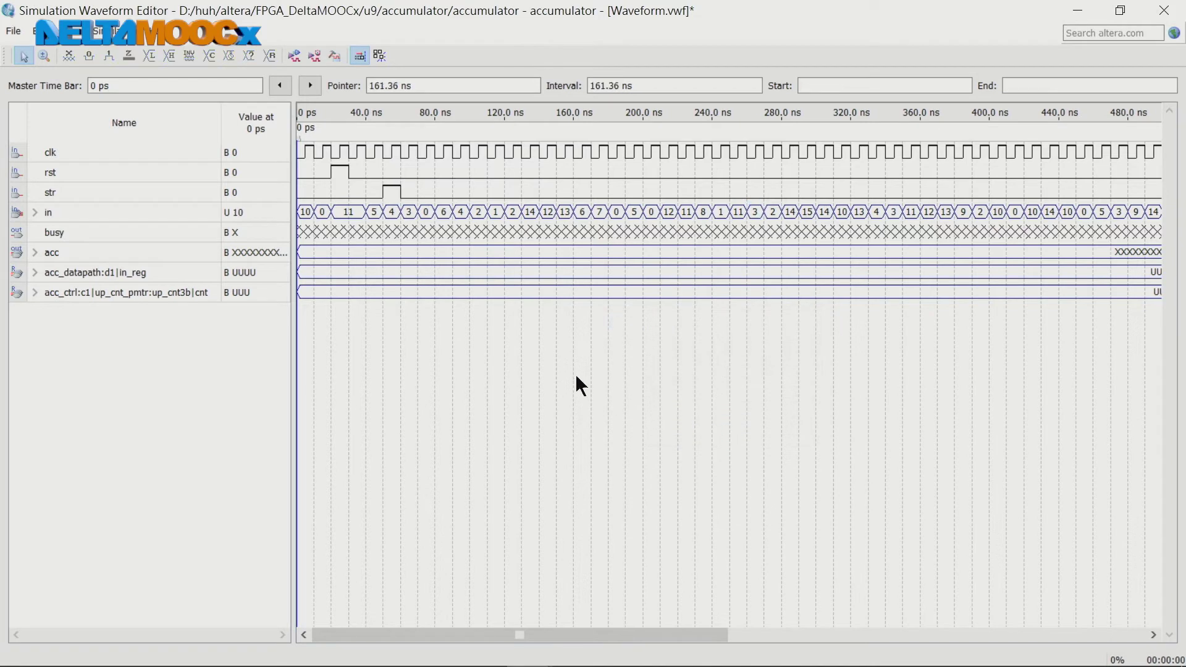
Set the arbitrary value of in between 30 and 40 ns to 7.
{"action": "left_click", "coordinate": [362, 216]}
{"action": "left_click", "coordinate": [249, 56]}
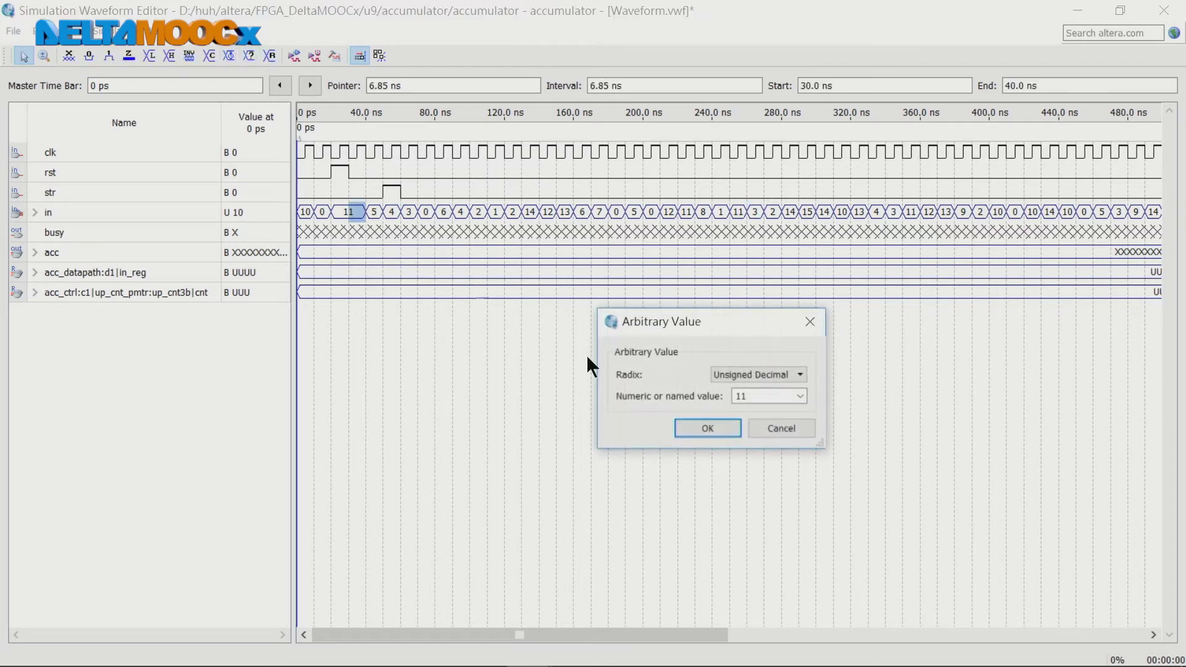
{"action": "double_click", "coordinate": [742, 396]}
{"action": "type", "text": "7"}
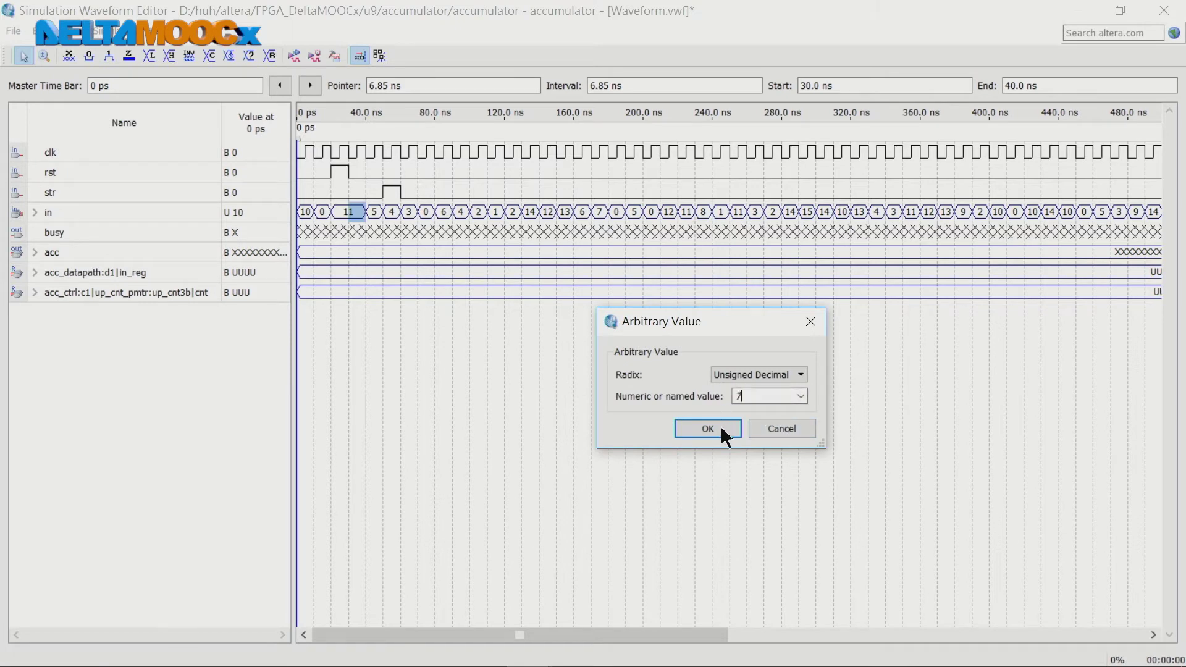
{"action": "left_click", "coordinate": [720, 427]}
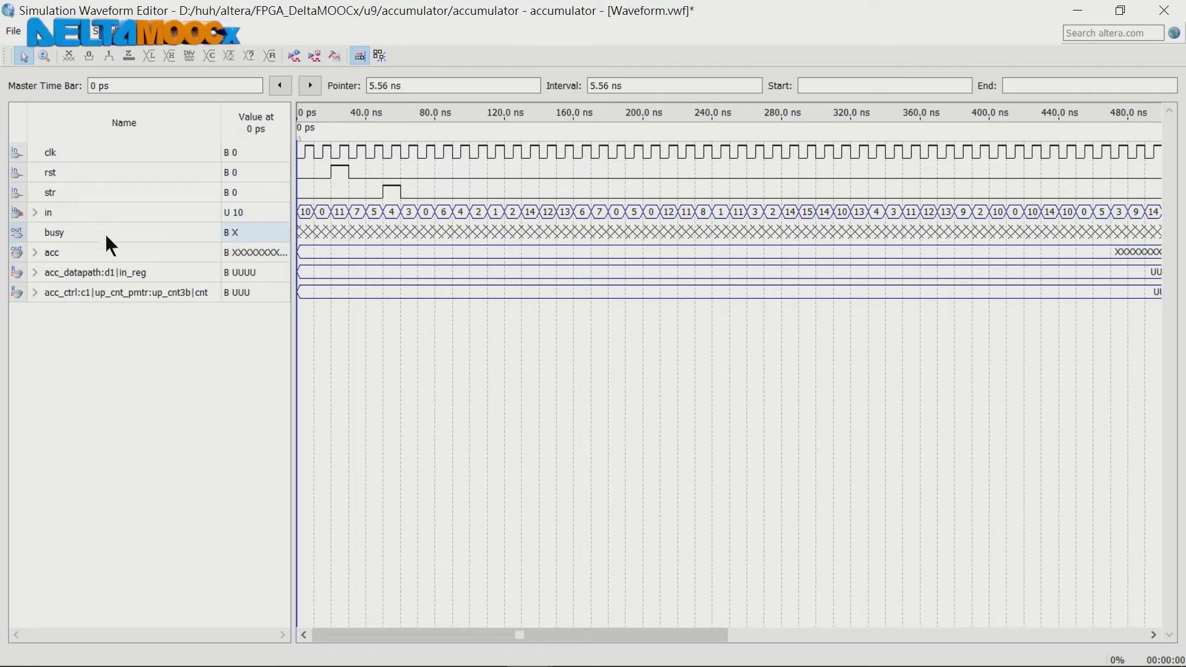
Set the radix of the acc output to Signed Decimal.
{"action": "left_click", "coordinate": [186, 257]}
{"action": "right_click", "coordinate": [185, 253]}
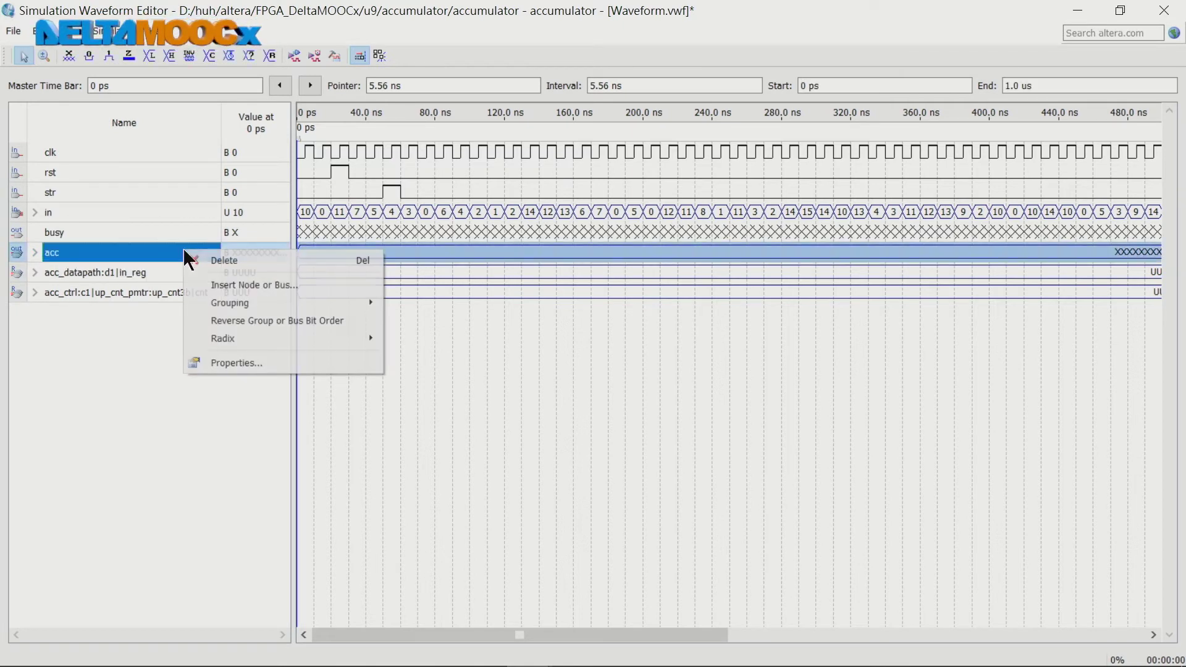
{"action": "mouse_move", "coordinate": [303, 347]}
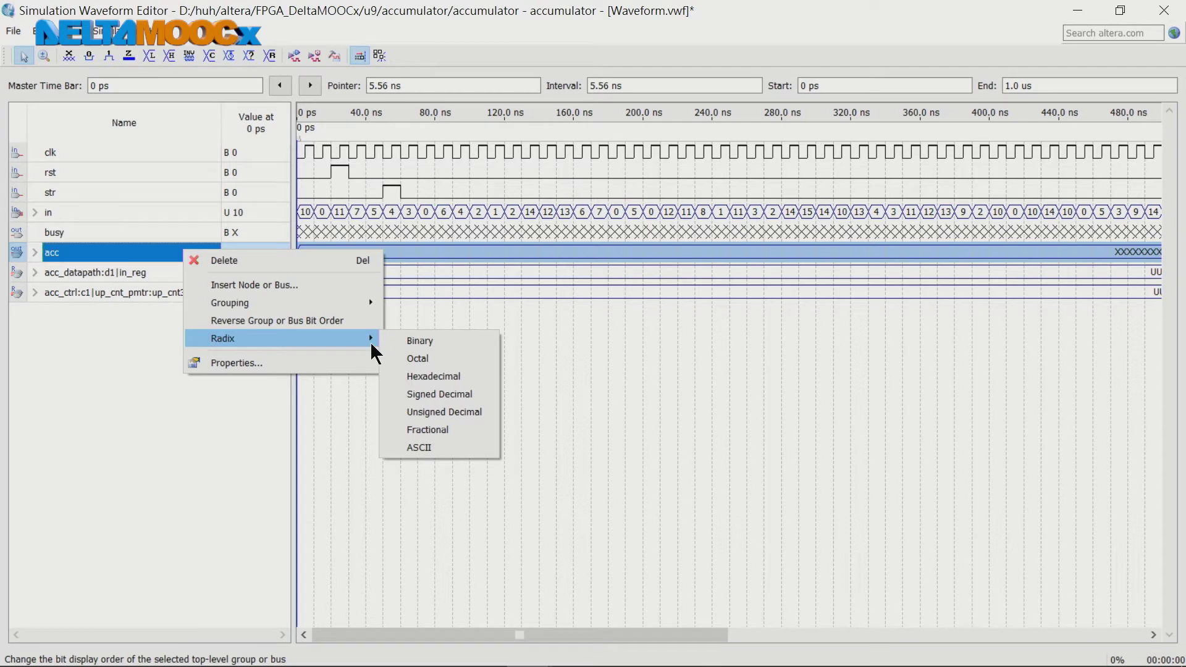
{"action": "left_click", "coordinate": [473, 398]}
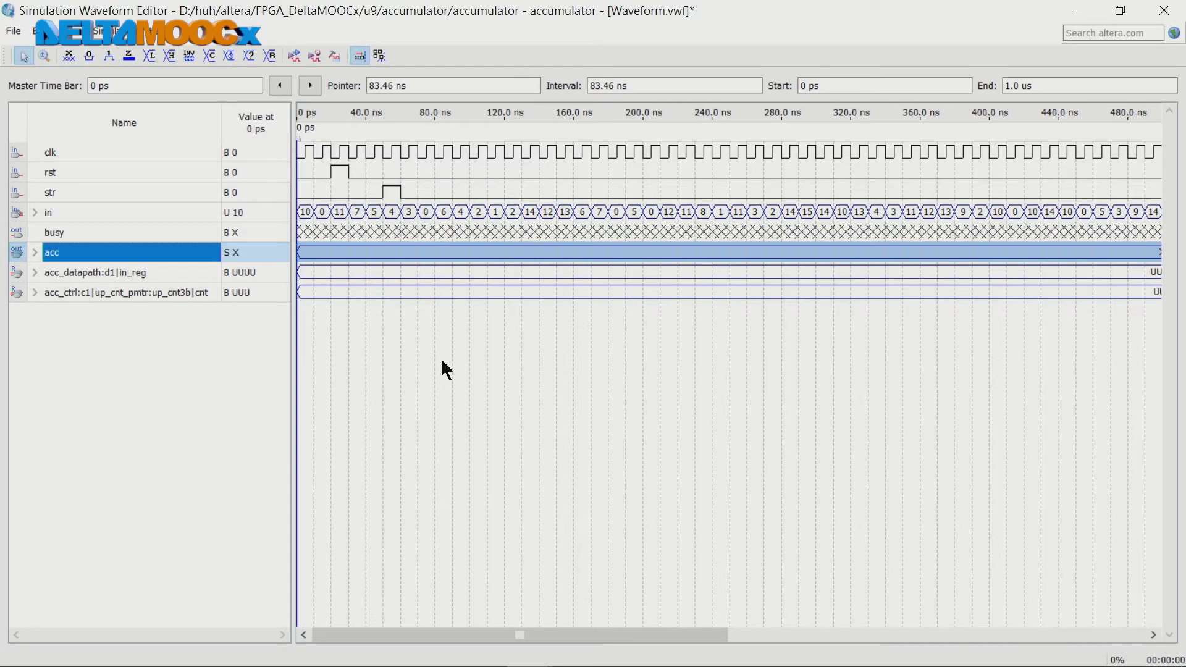
Set the radix of the acc_datapath:d1|in_reg register to Unsigned Decimal.
{"action": "left_click", "coordinate": [168, 273]}
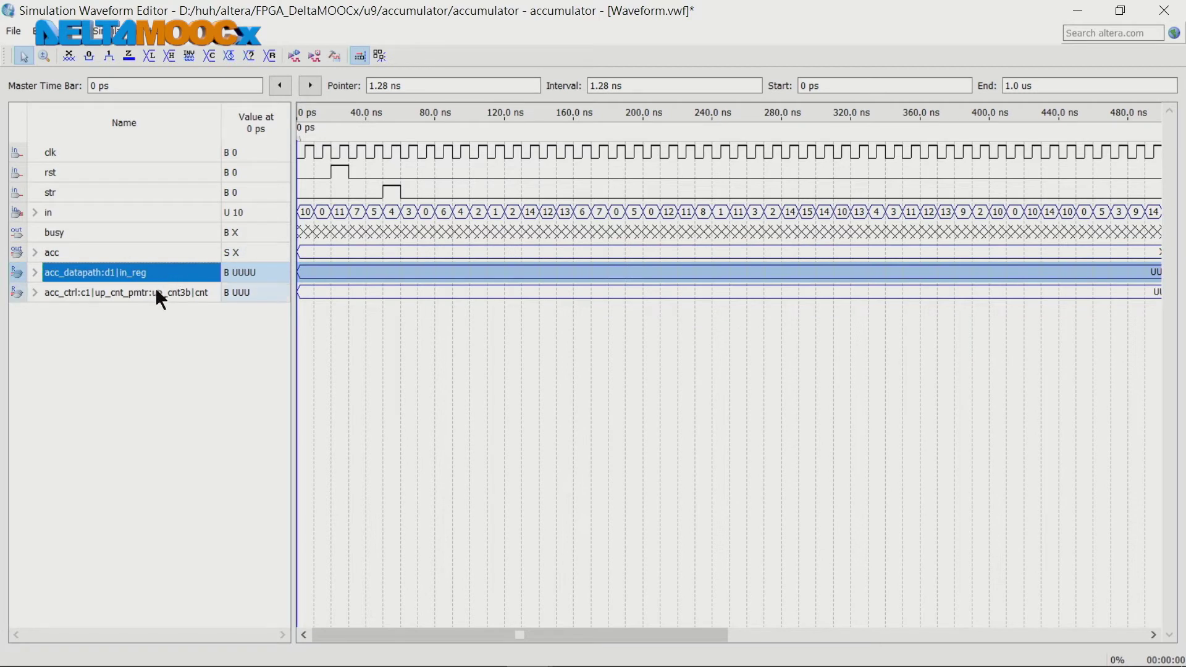
{"action": "right_click", "coordinate": [157, 273]}
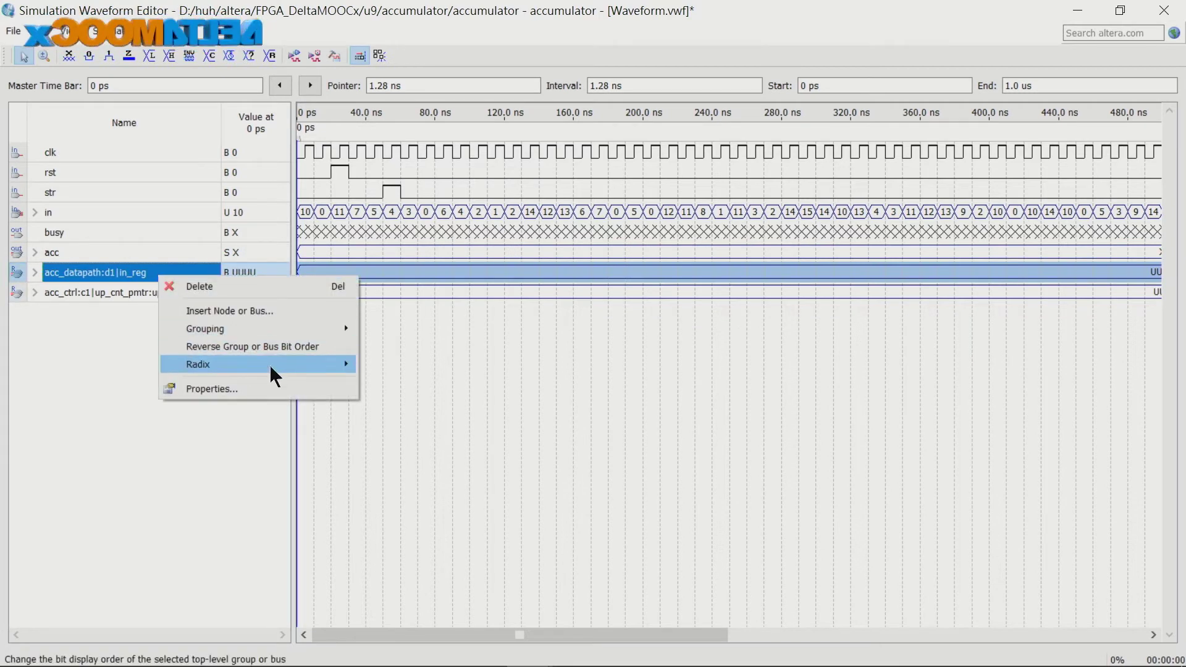
{"action": "mouse_move", "coordinate": [276, 364]}
{"action": "left_click", "coordinate": [445, 434]}
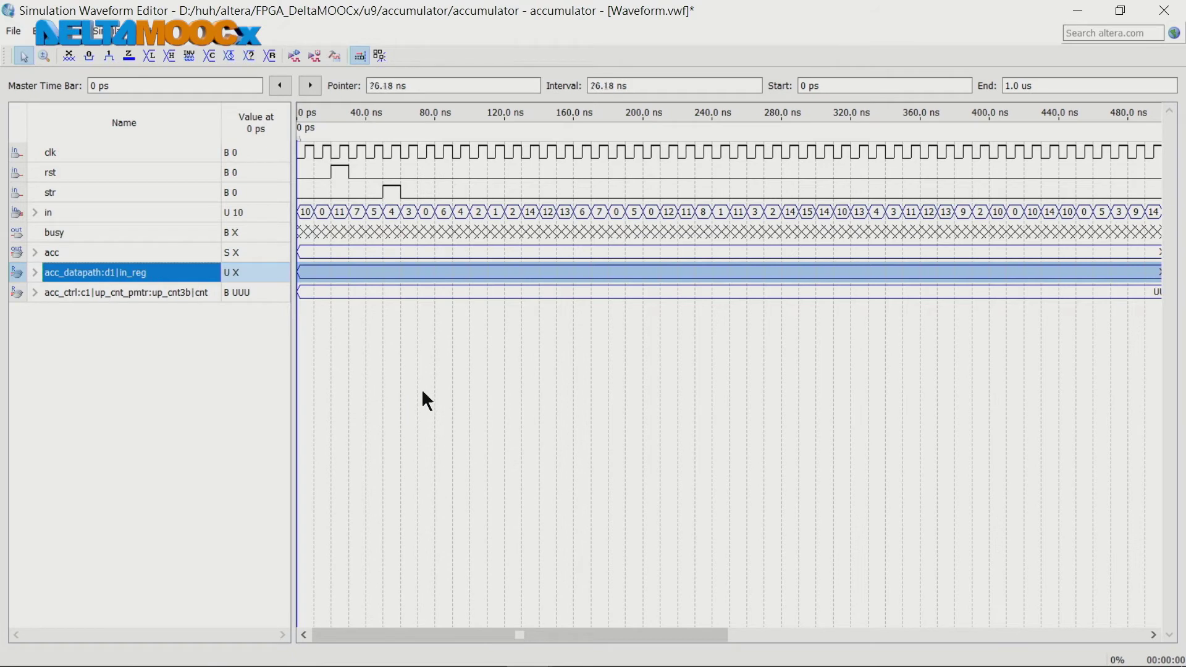
Set the radix of the acc_ctrl:c1|up_cnt_pmtr:up_cnt3b|cnt counter to Unsigned Decimal.
{"action": "left_click", "coordinate": [154, 290]}
{"action": "right_click", "coordinate": [156, 292]}
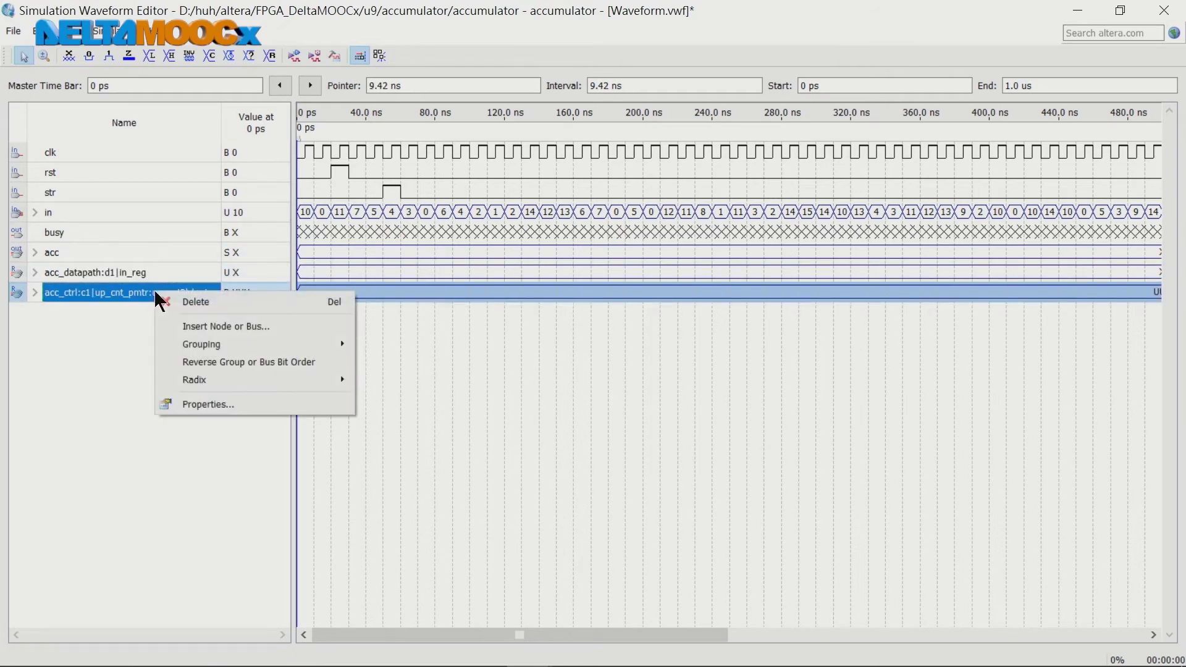
{"action": "mouse_move", "coordinate": [256, 380]}
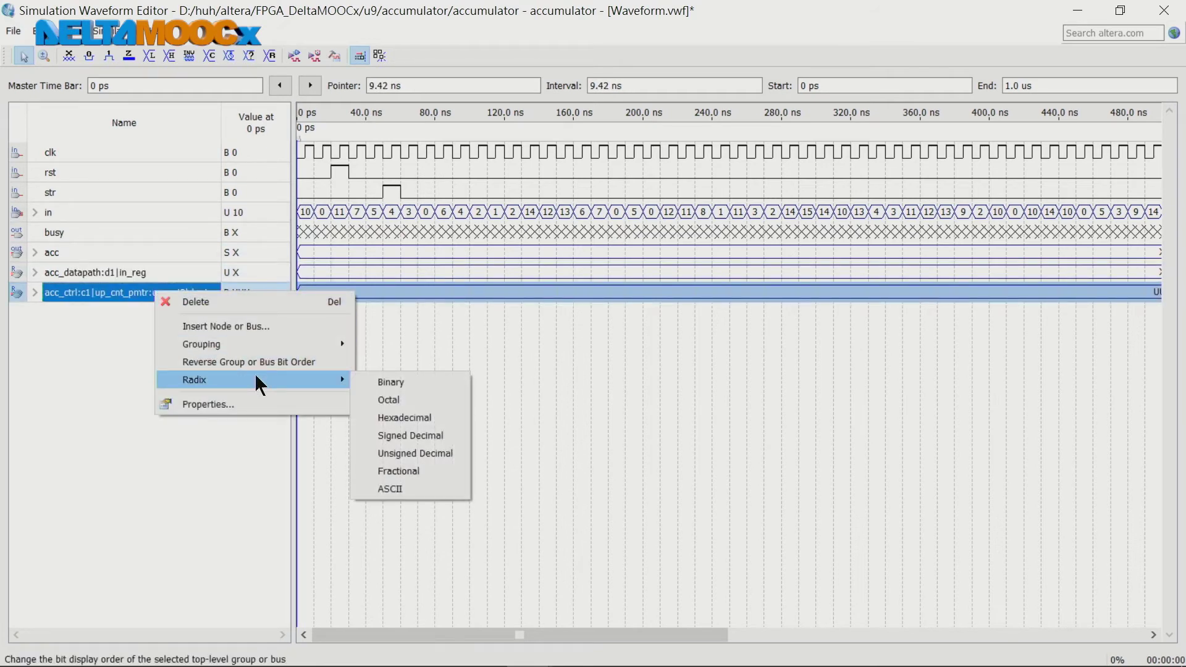
{"action": "left_click", "coordinate": [454, 453]}
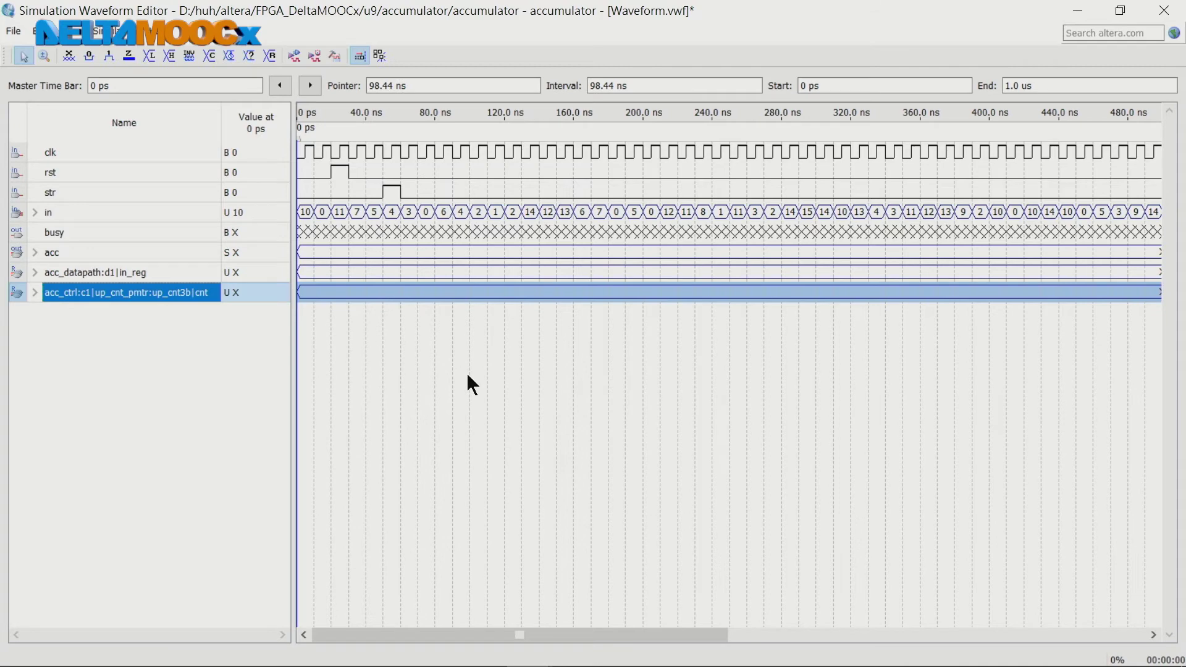
Save the waveform file as accumulator_Waveform2.vwf in the accumulator folder.
{"action": "left_click", "coordinate": [12, 31]}
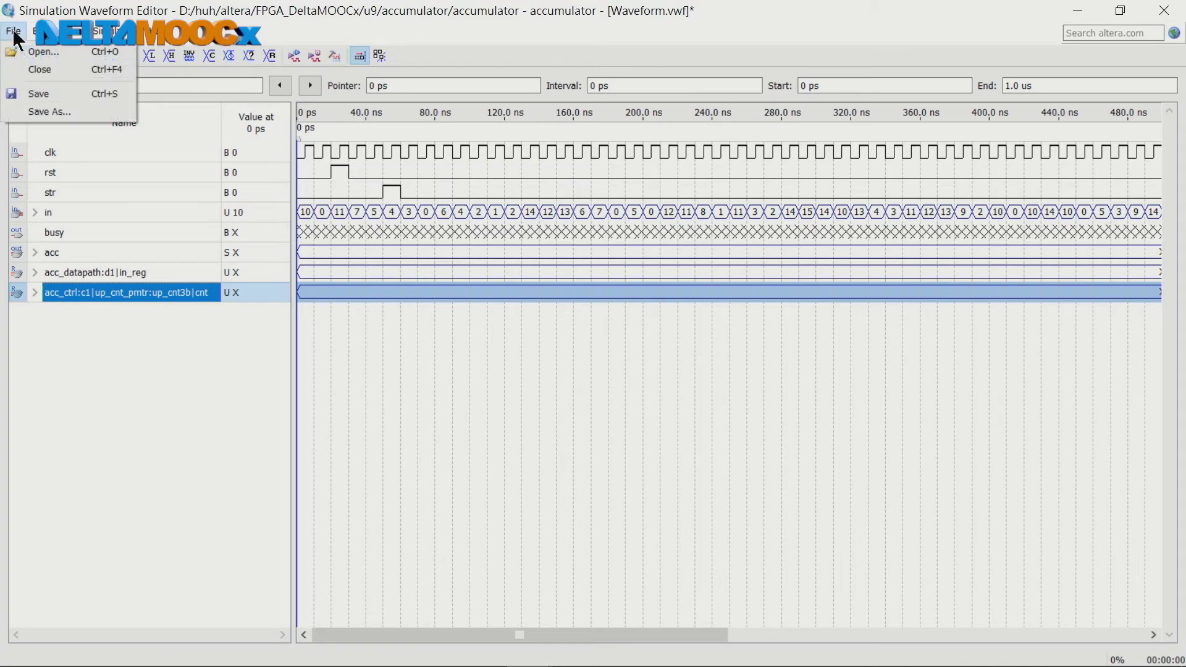
{"action": "left_click", "coordinate": [43, 91]}
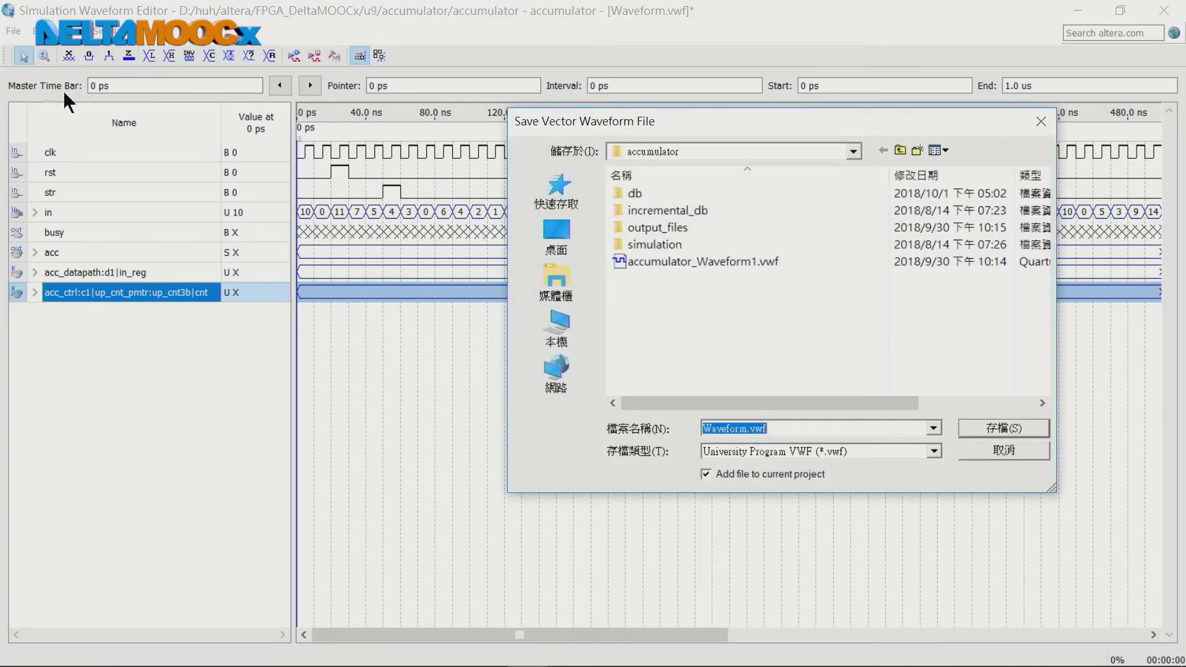
{"action": "left_click", "coordinate": [703, 261]}
{"action": "double_click", "coordinate": [810, 428]}
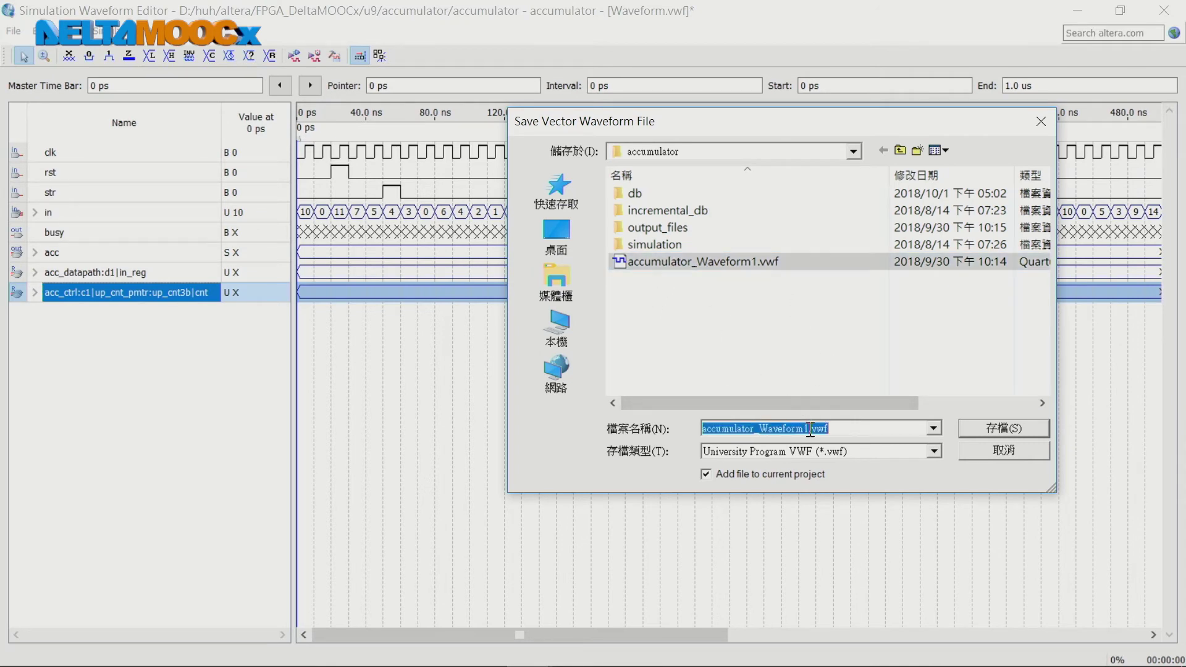
{"action": "left_click", "coordinate": [810, 428]}
{"action": "key", "text": "shift+Left"}
{"action": "type", "text": "2"}
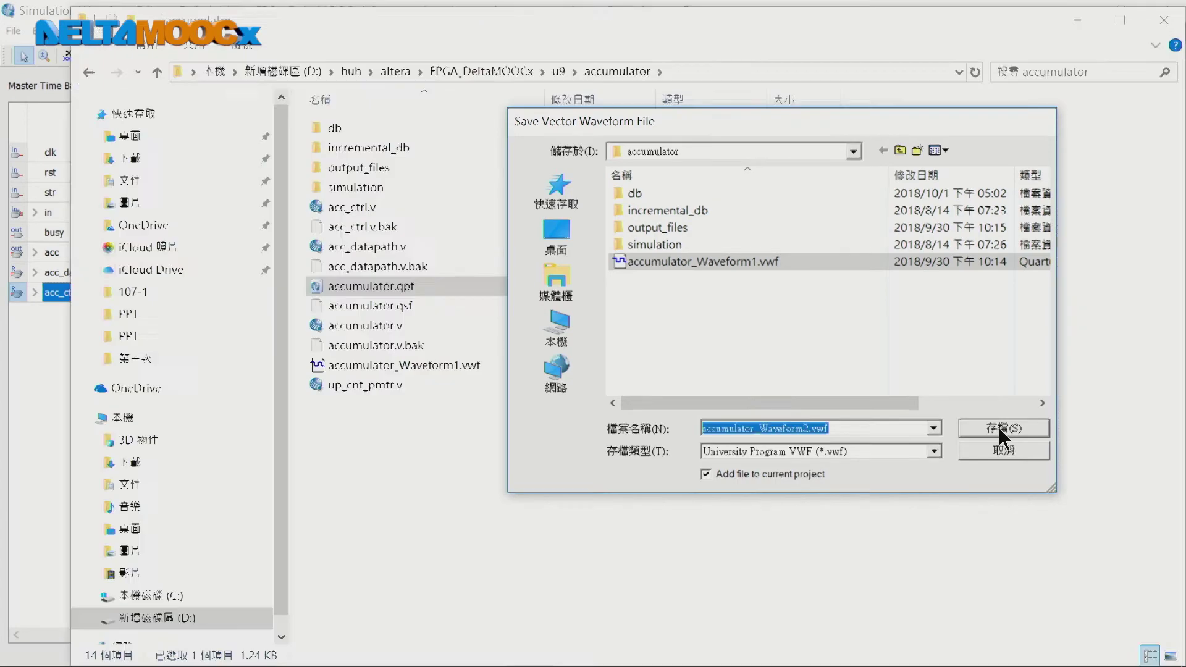
{"action": "left_click", "coordinate": [998, 429]}
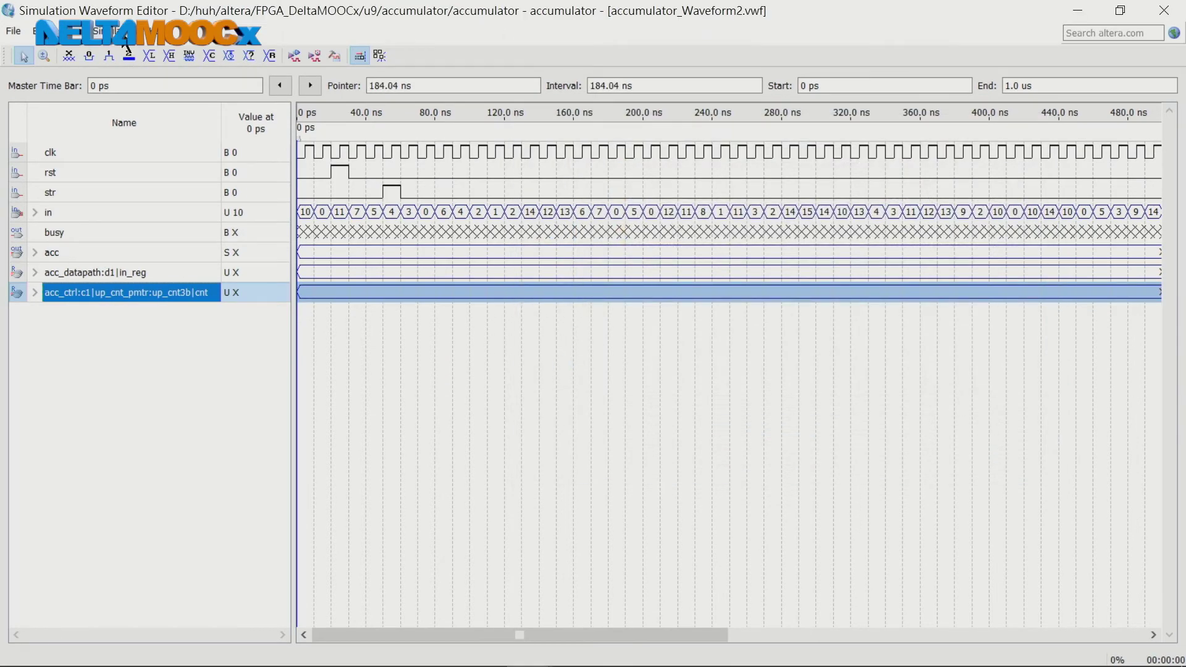
Run the functional simulation and widen the result's name column to fit the full signal names.
{"action": "left_click", "coordinate": [111, 30]}
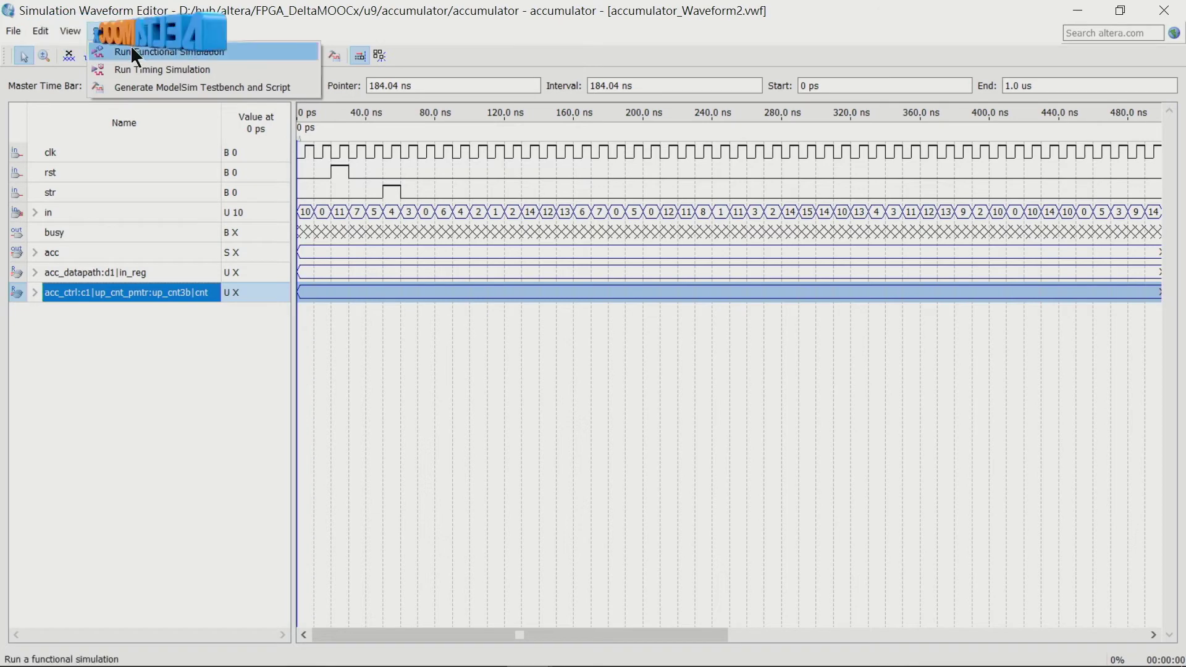
{"action": "left_click", "coordinate": [132, 53]}
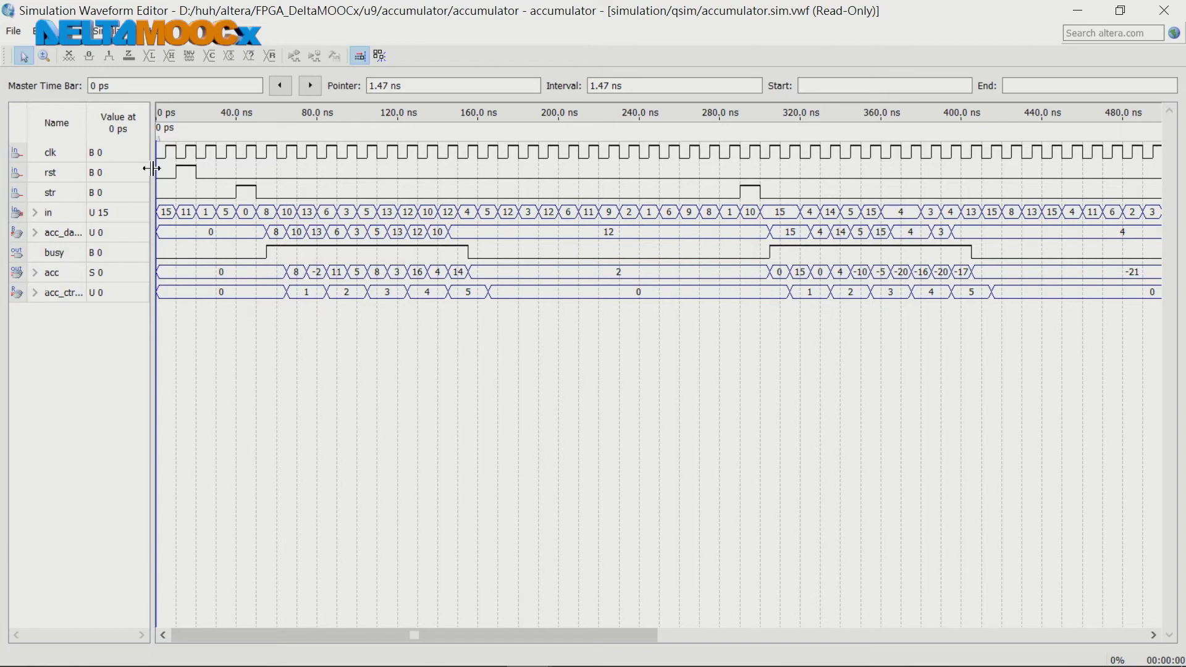
{"action": "left_click_drag", "start_coordinate": [152, 168], "coordinate": [266, 173]}
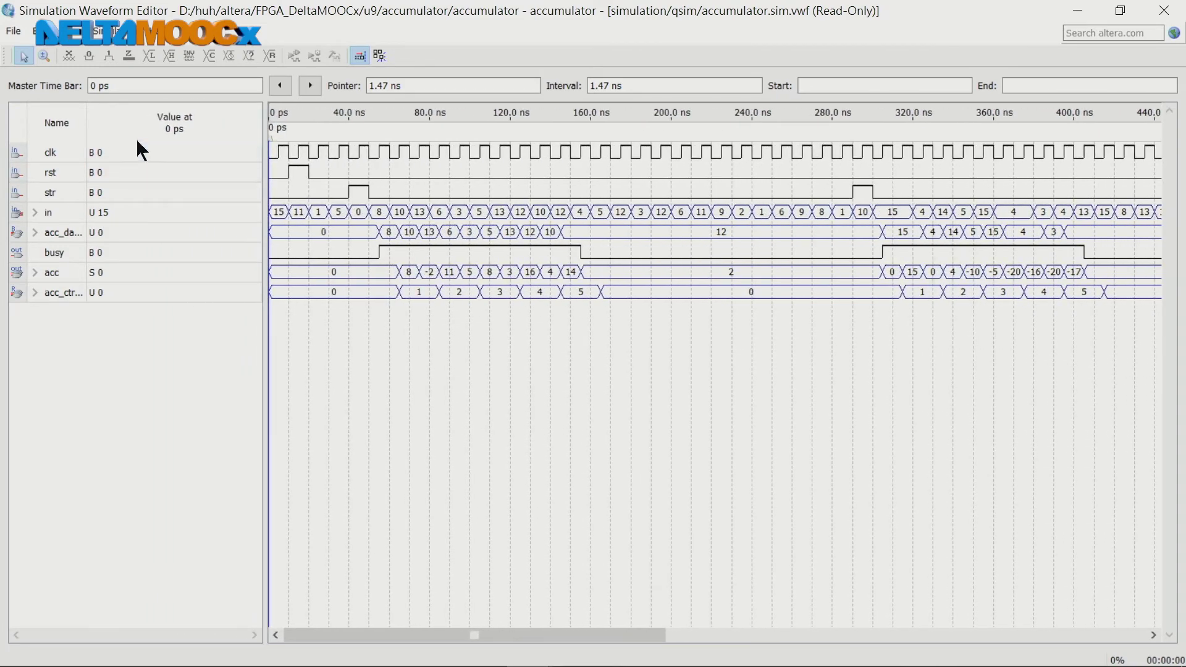
{"action": "left_click_drag", "start_coordinate": [89, 116], "coordinate": [224, 143]}
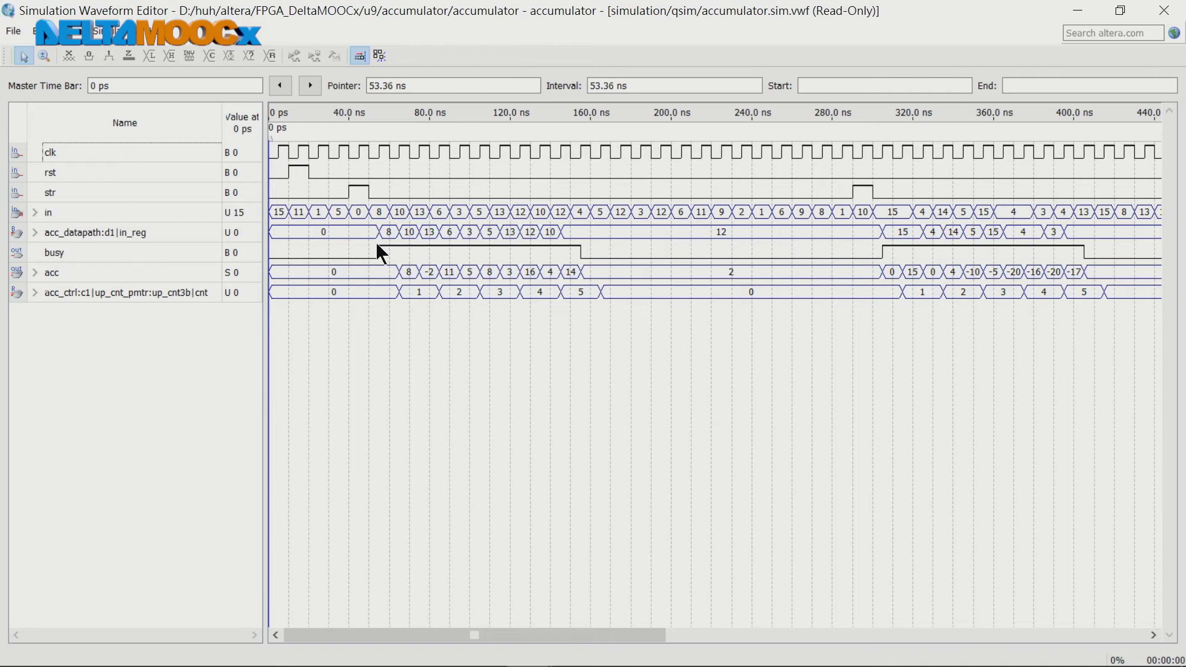
Move the master time bar from 60 ns to about 80 ns to examine the first changes of in_reg, acc and cnt.
{"action": "left_click_drag", "start_coordinate": [271, 141], "coordinate": [399, 138]}
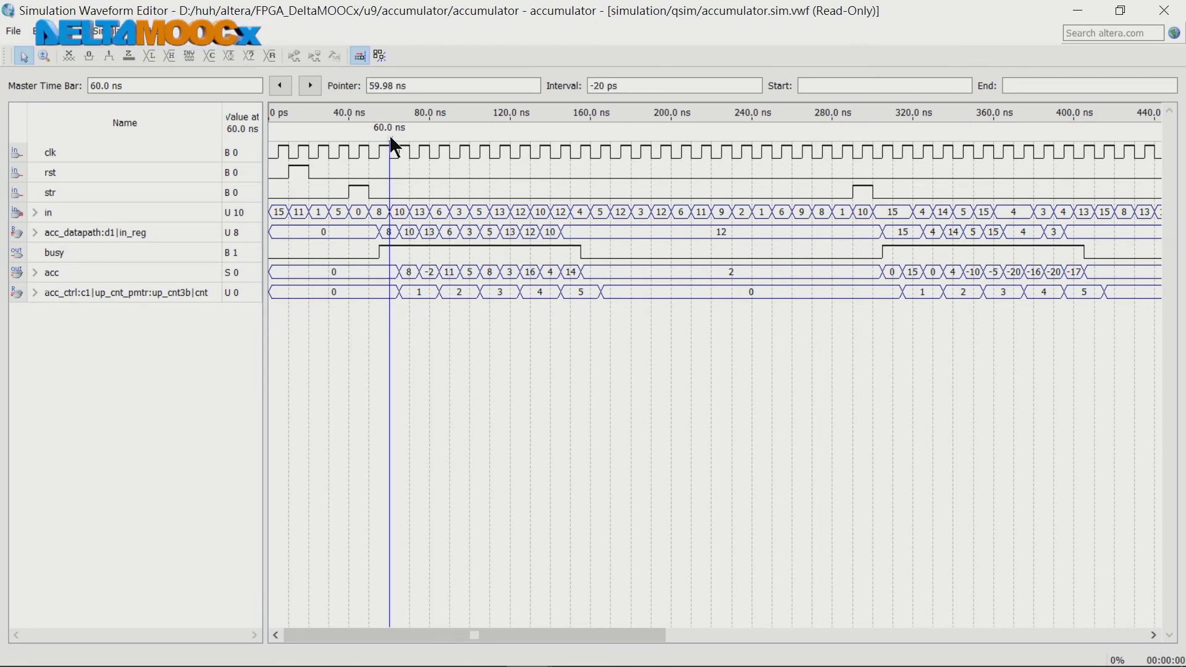
{"action": "left_click_drag", "start_coordinate": [390, 137], "coordinate": [399, 136]}
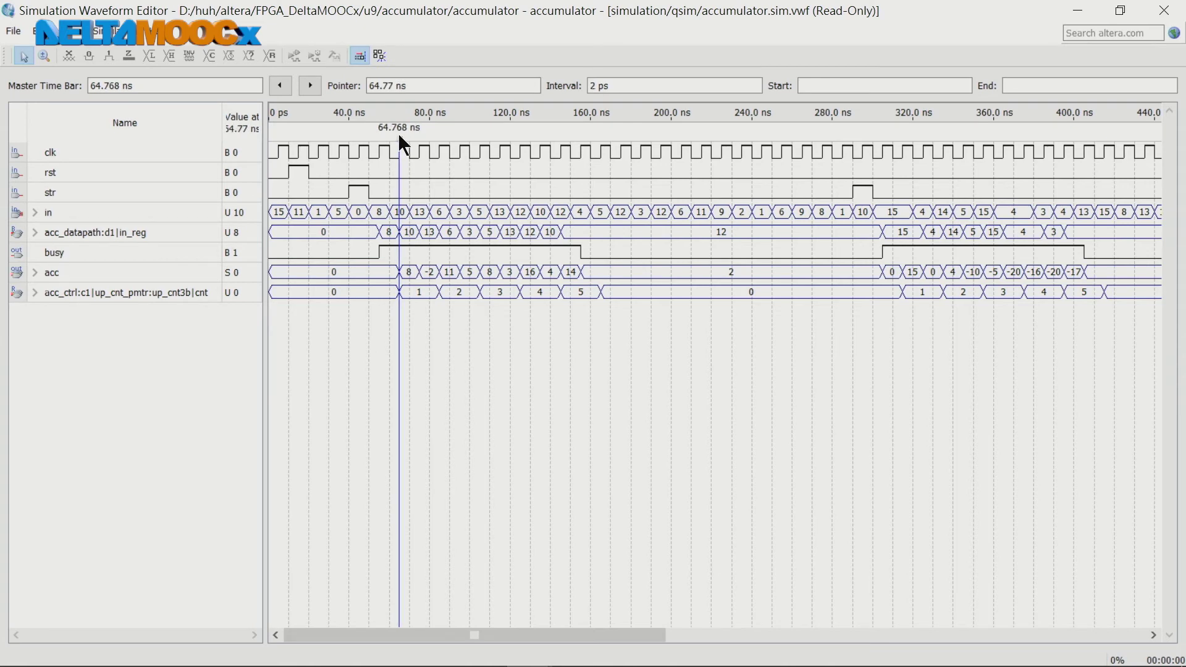
{"action": "left_click_drag", "start_coordinate": [399, 136], "coordinate": [410, 135]}
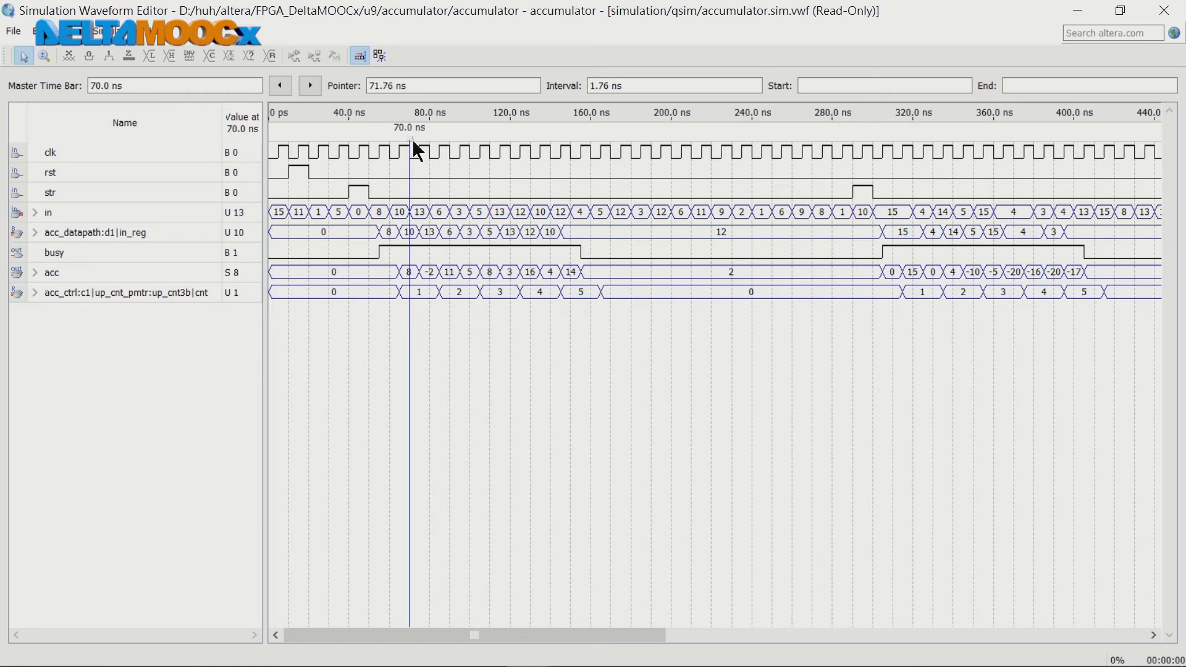
{"action": "left_click_drag", "start_coordinate": [410, 136], "coordinate": [420, 138]}
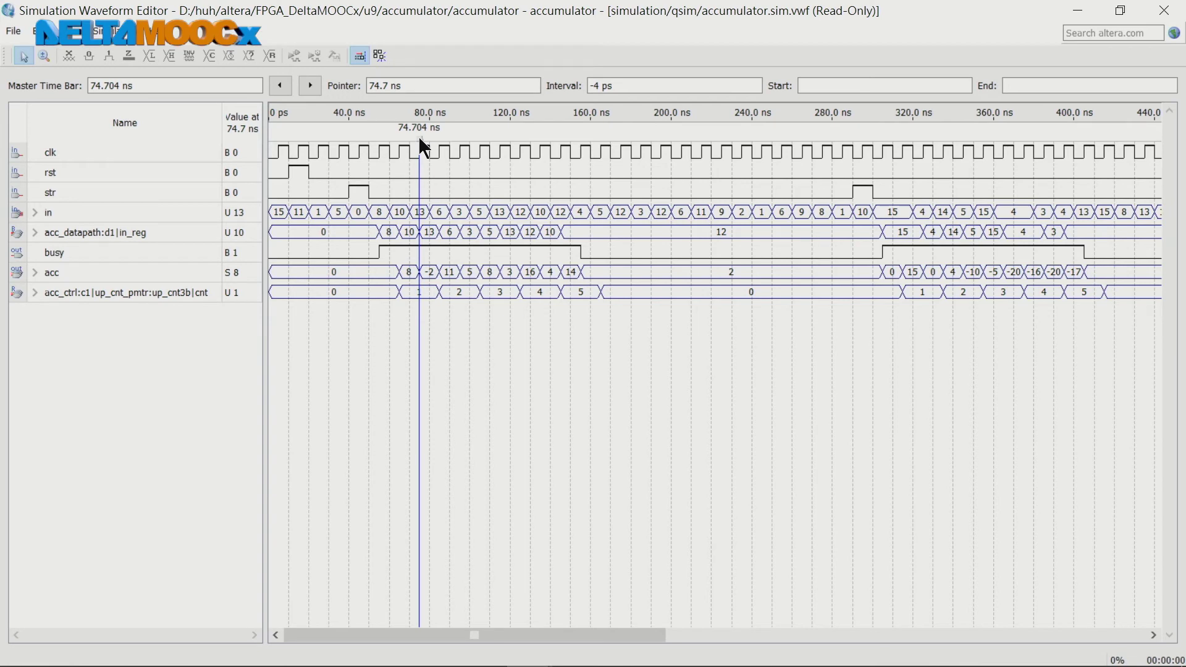
{"action": "left_click", "coordinate": [419, 143]}
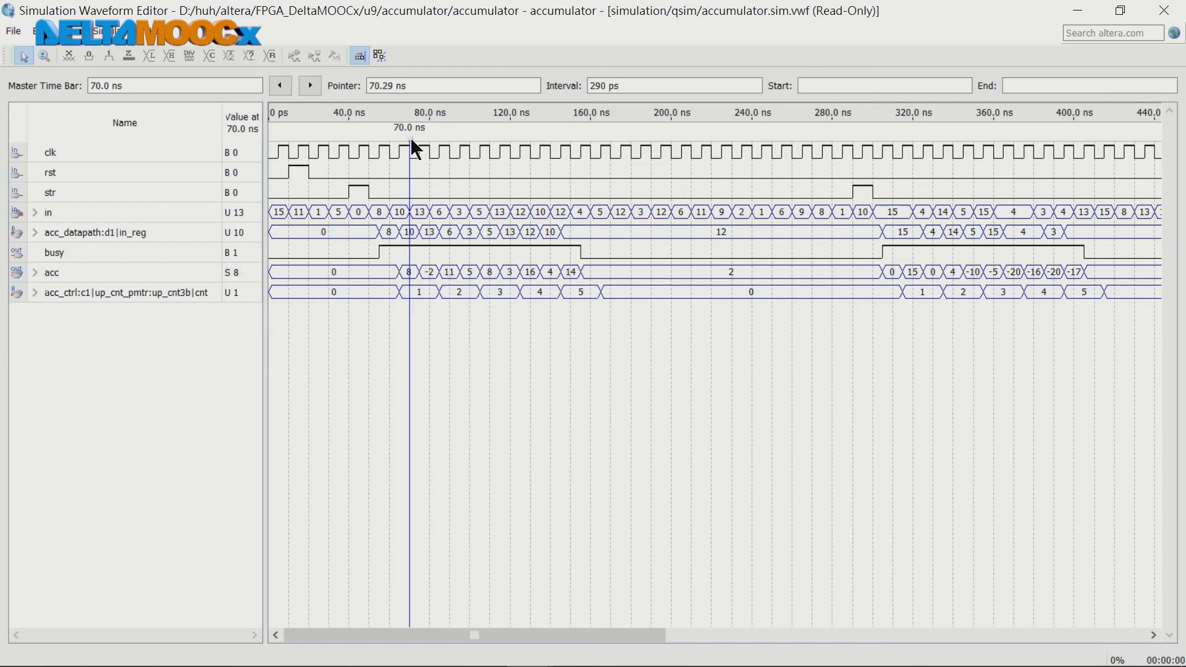
{"action": "left_click_drag", "start_coordinate": [412, 140], "coordinate": [419, 142]}
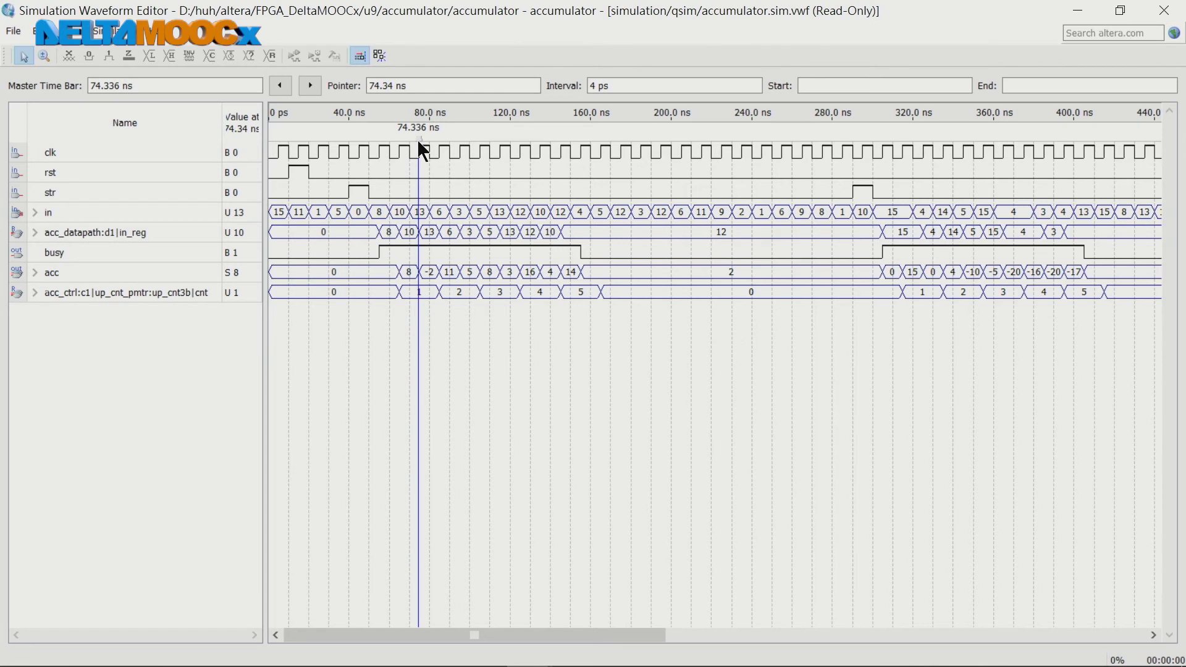
{"action": "left_click_drag", "start_coordinate": [418, 142], "coordinate": [430, 133]}
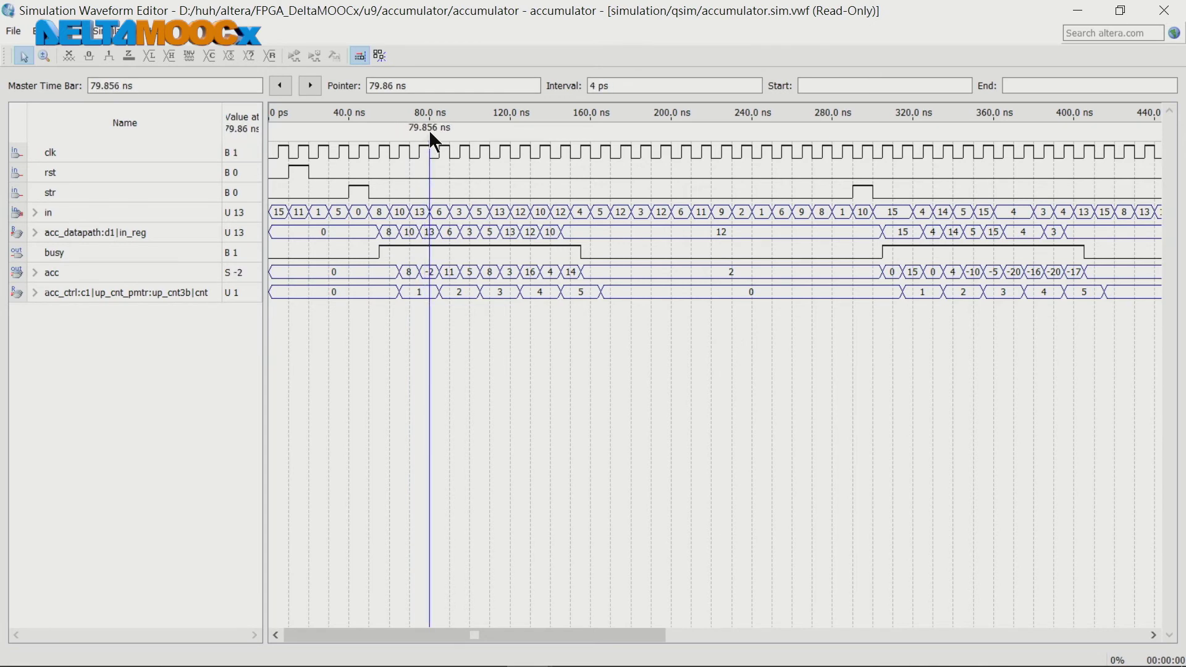
Move the master time bar through about 95, 105 and 160 ns to 300 ns to examine the accumulation's end and the second str pulse.
{"action": "left_click_drag", "start_coordinate": [430, 133], "coordinate": [460, 134]}
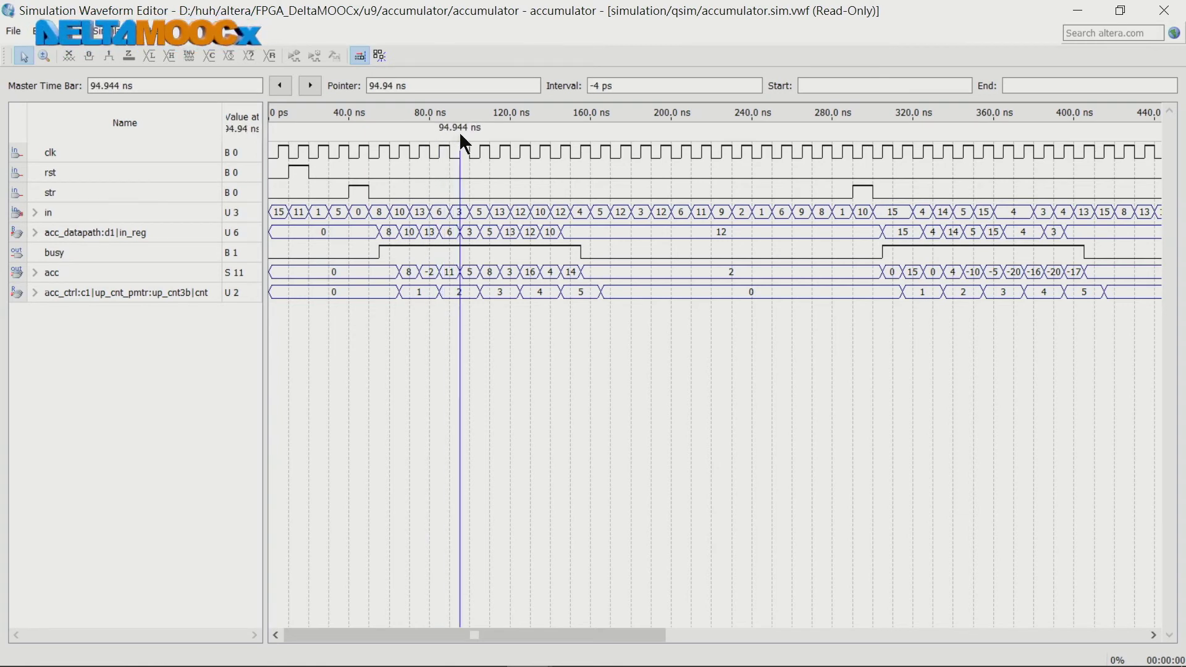
{"action": "left_click_drag", "start_coordinate": [460, 134], "coordinate": [479, 148]}
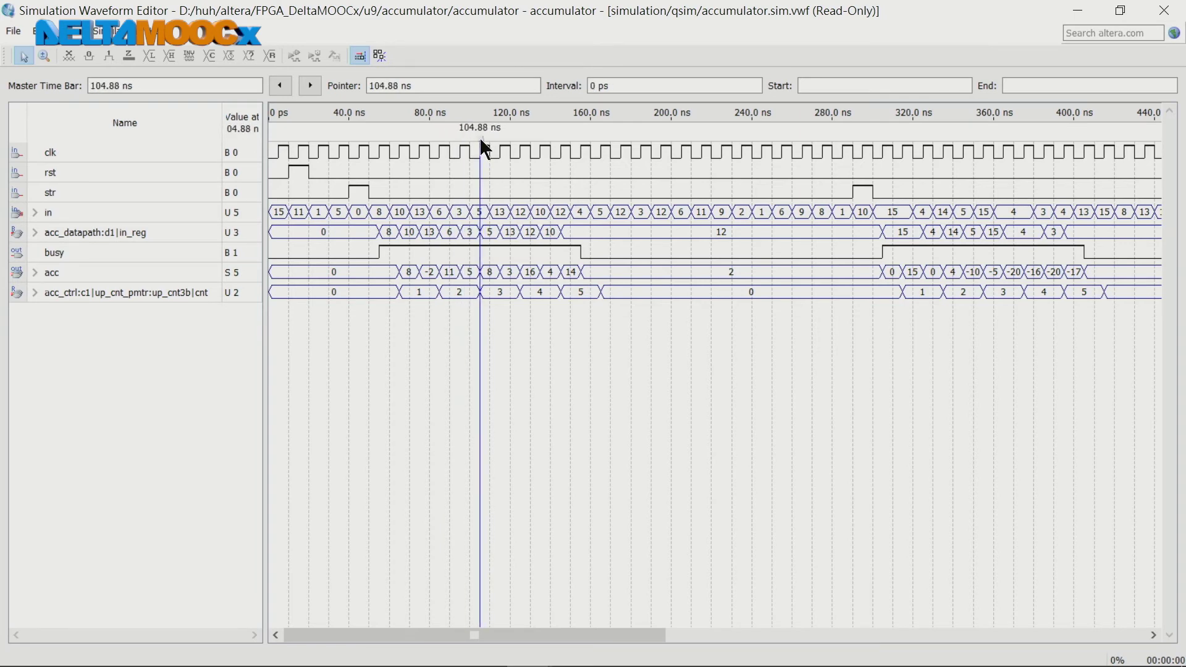
{"action": "left_click_drag", "start_coordinate": [480, 141], "coordinate": [583, 150]}
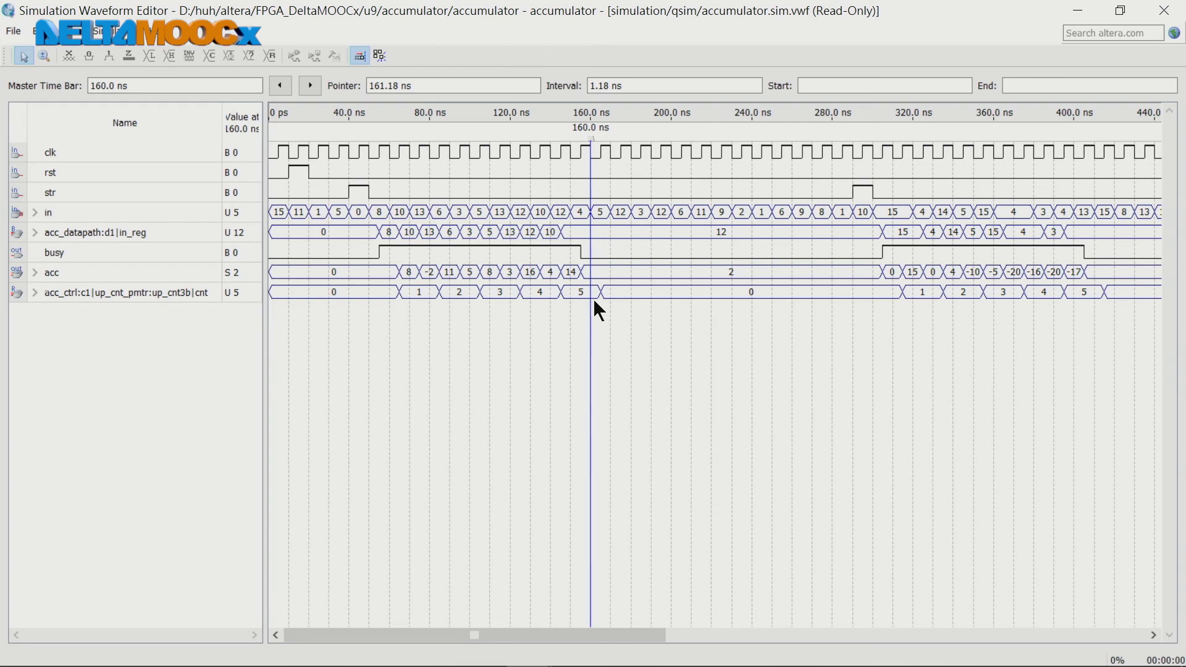
{"action": "left_click_drag", "start_coordinate": [589, 137], "coordinate": [874, 149]}
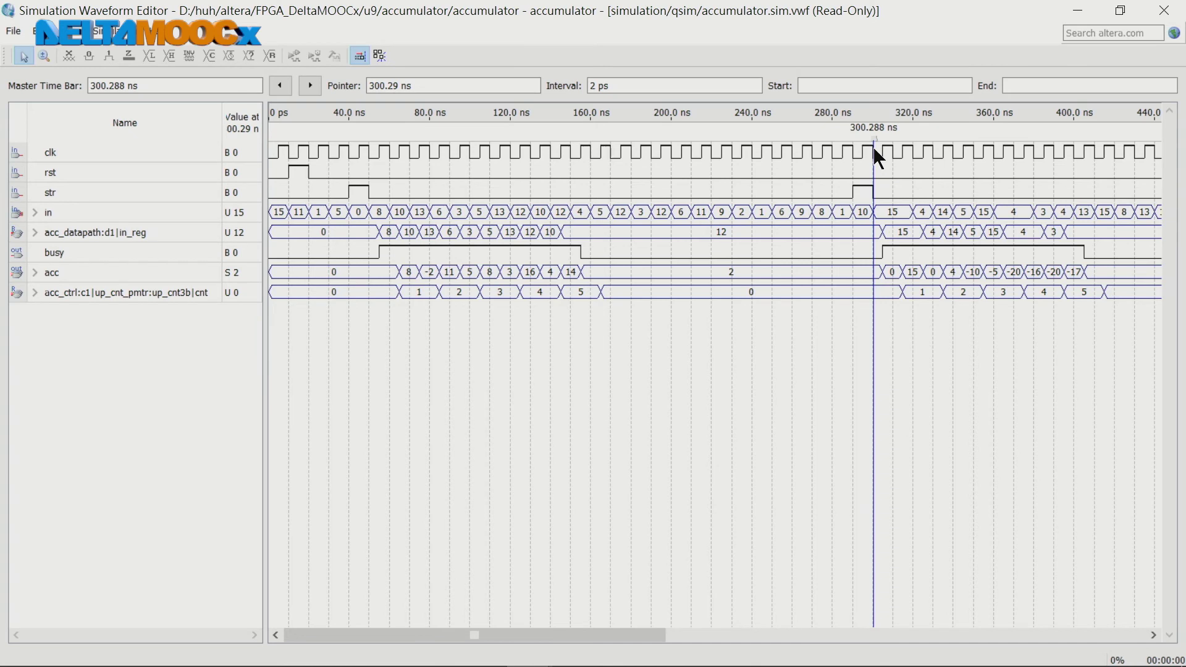
{"action": "left_click", "coordinate": [873, 148]}
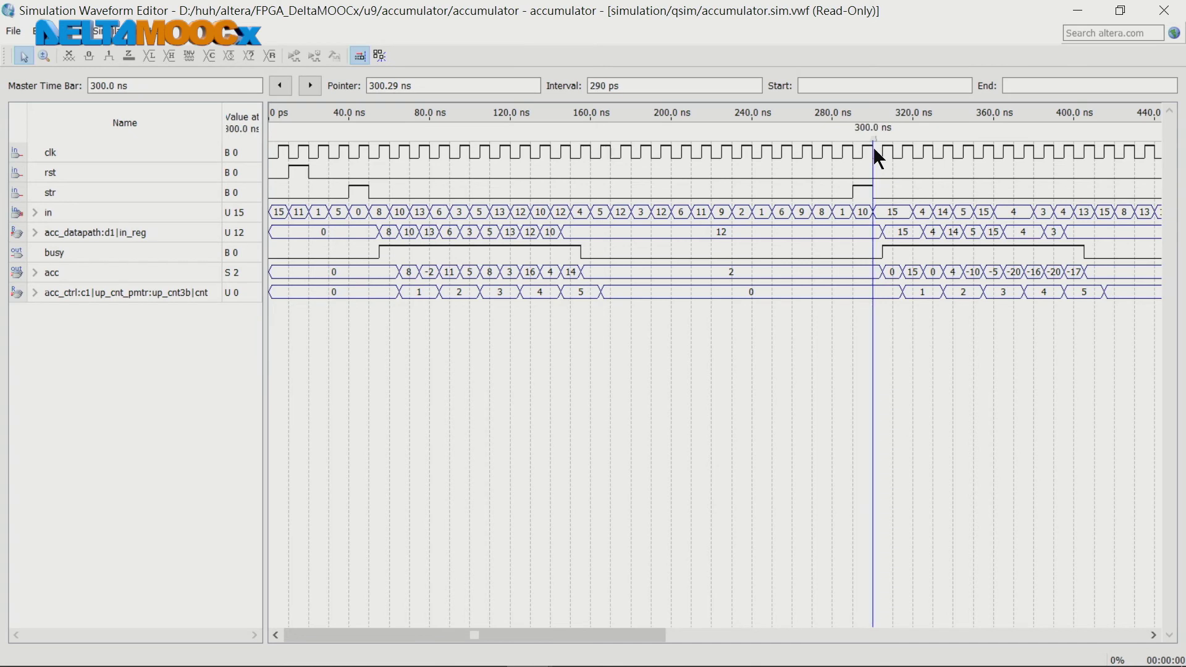